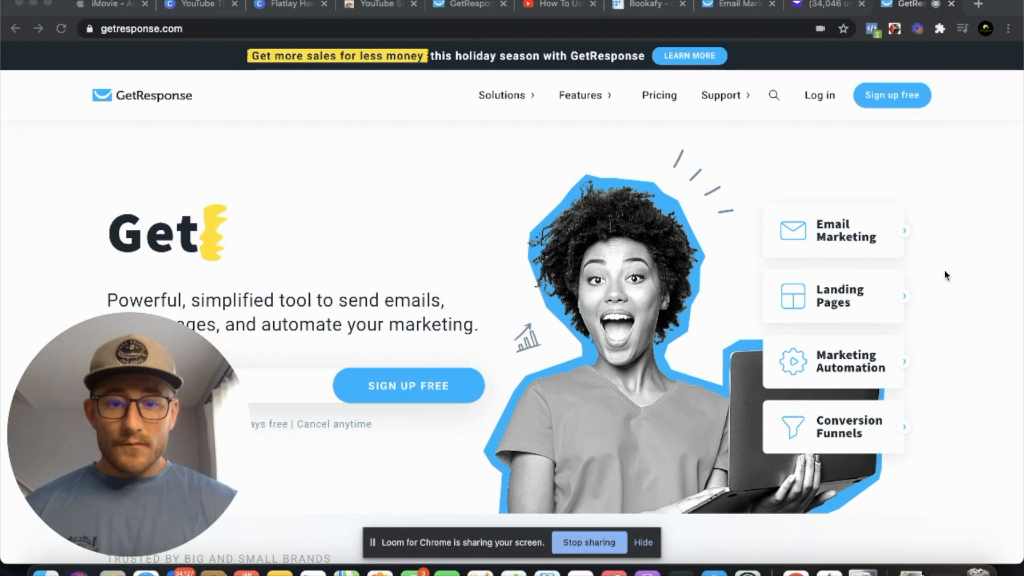
{"action": "left_click", "coordinate": [741, 420]}
{"action": "left_click_drag", "start_coordinate": [137, 406], "coordinate": [878, 387]}
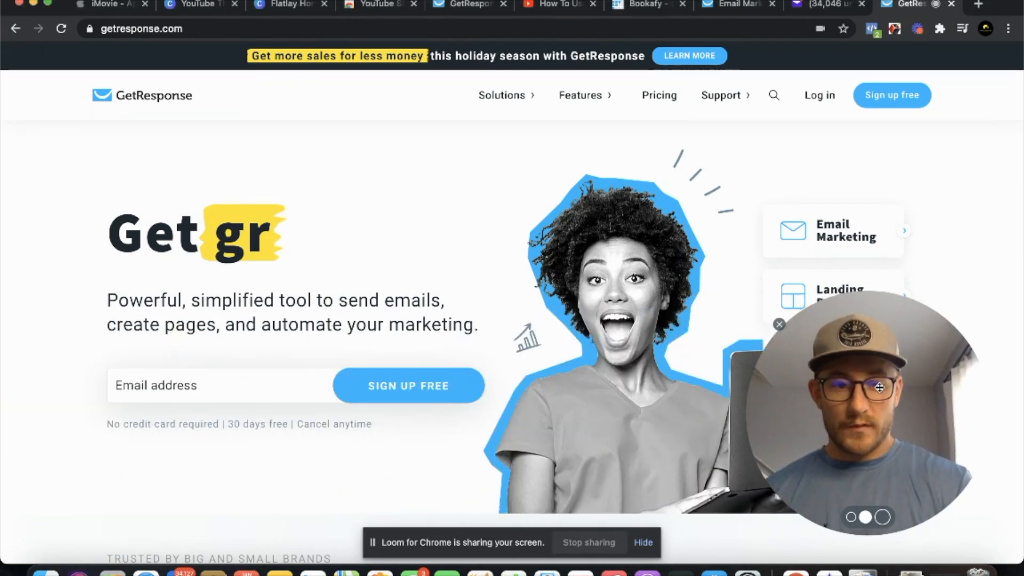
{"action": "left_click", "coordinate": [168, 388]}
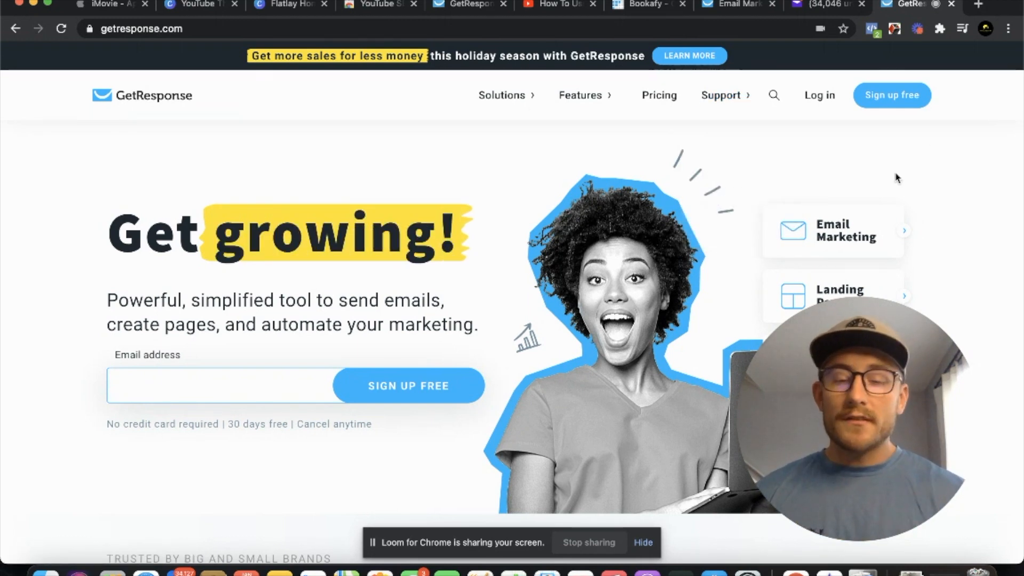
{"action": "left_click", "coordinate": [160, 385]}
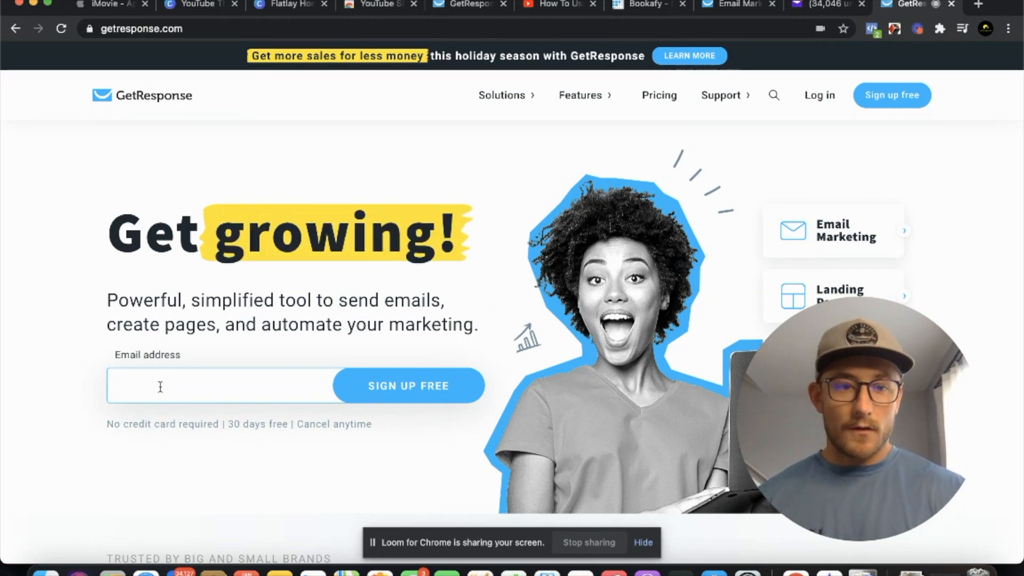
Go to the account login and open the contacts of the throwtheshaka list
{"action": "left_click", "coordinate": [822, 101]}
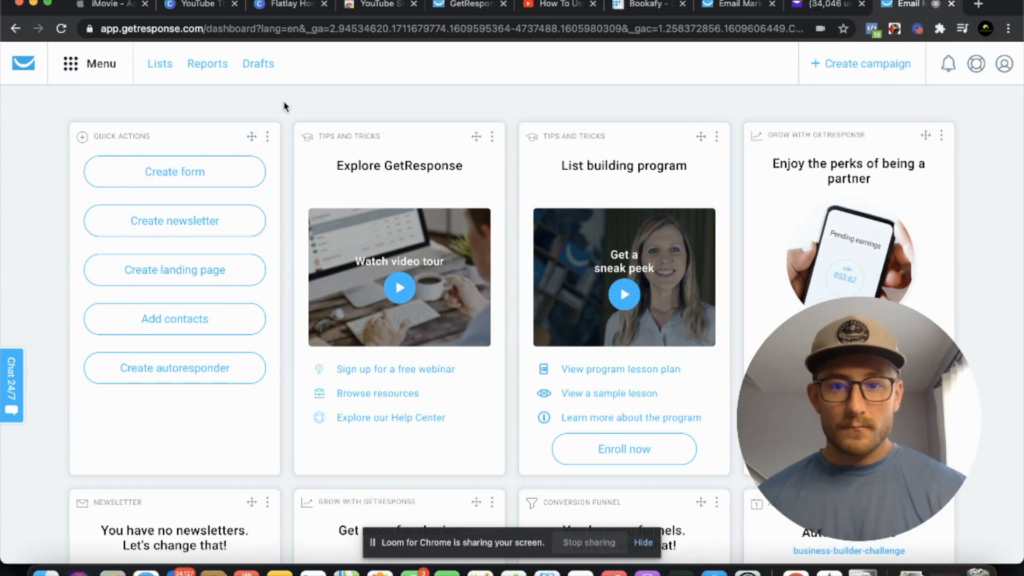
{"action": "left_click", "coordinate": [160, 63]}
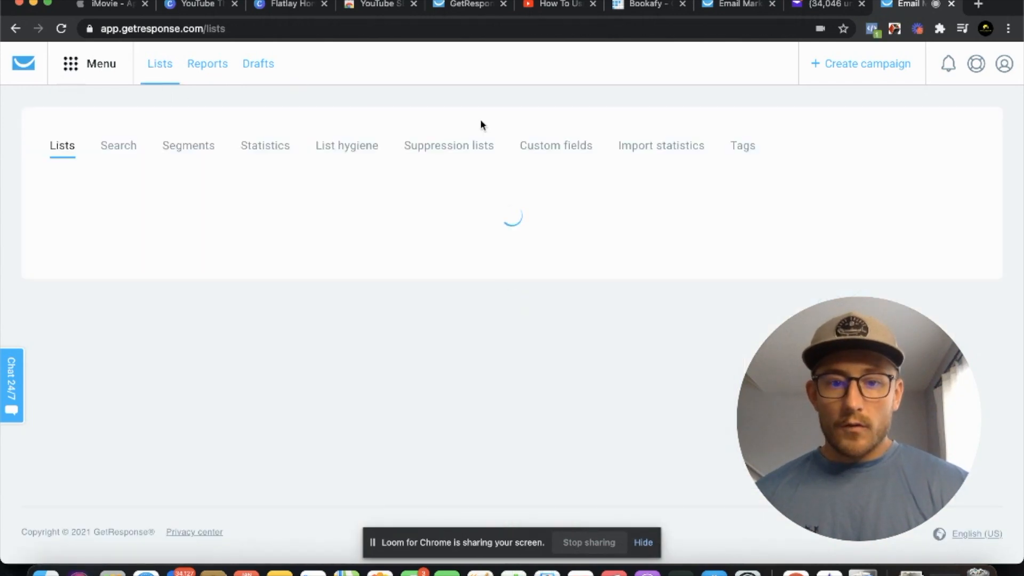
{"action": "left_click", "coordinate": [99, 422]}
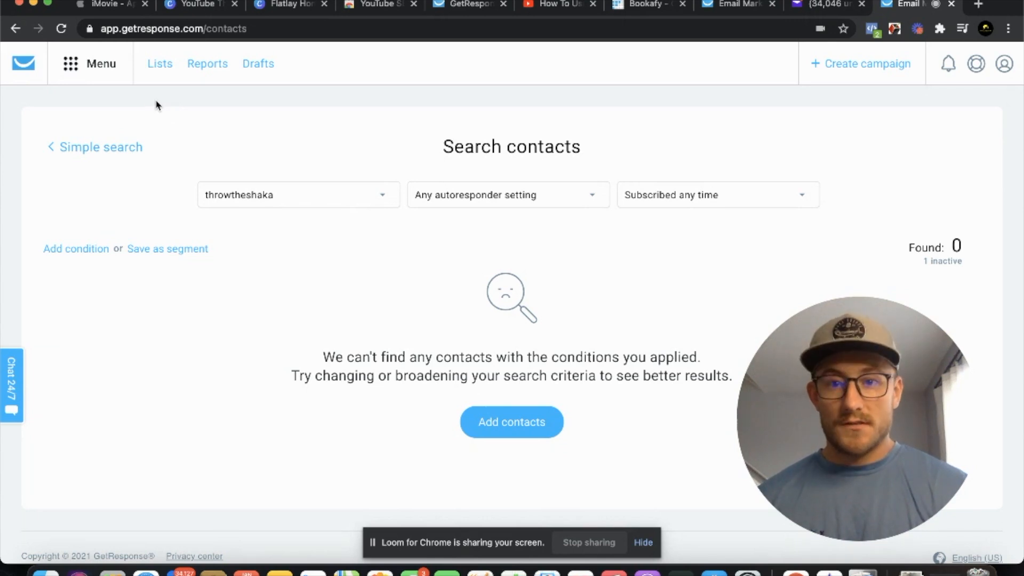
Open the autoresponders overview and start creating a new autoresponder
{"action": "left_click", "coordinate": [79, 65]}
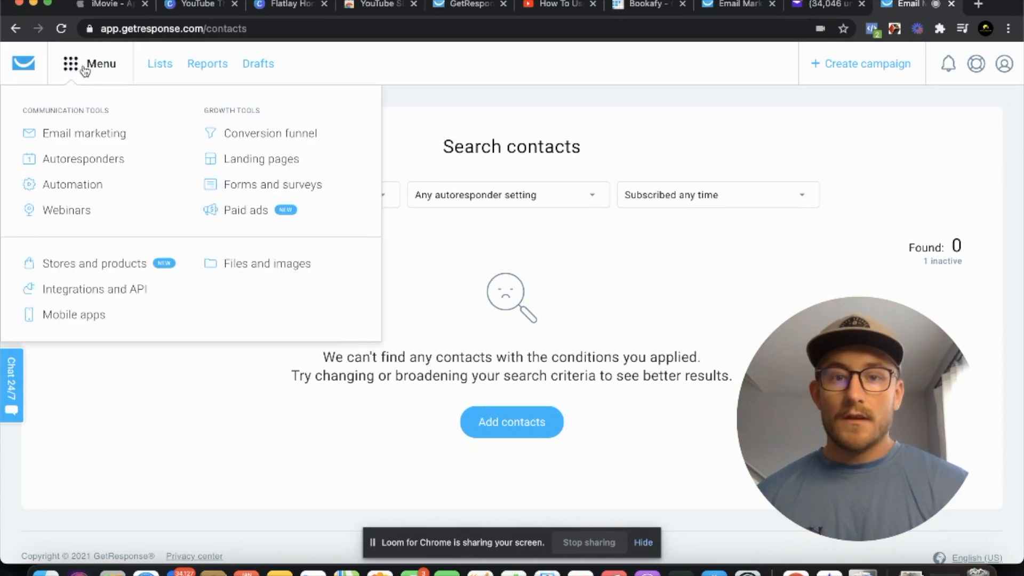
{"action": "left_click", "coordinate": [81, 158]}
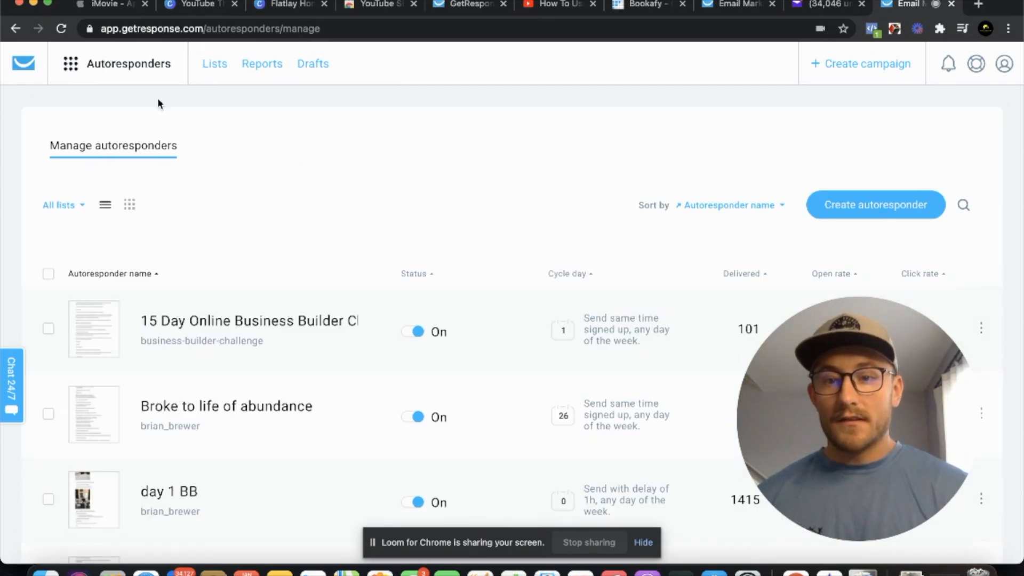
{"action": "left_click", "coordinate": [135, 68]}
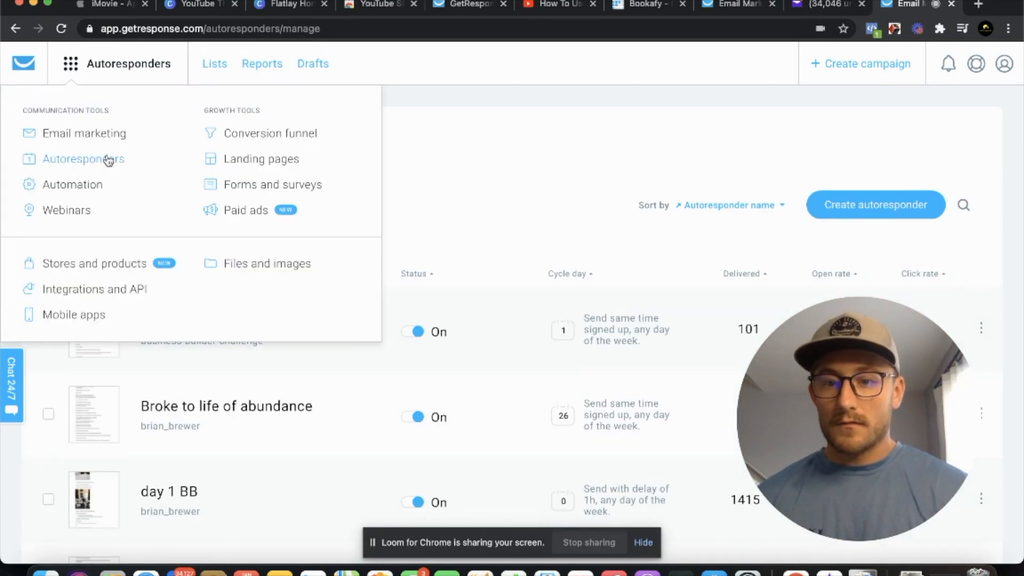
{"action": "left_click", "coordinate": [108, 160]}
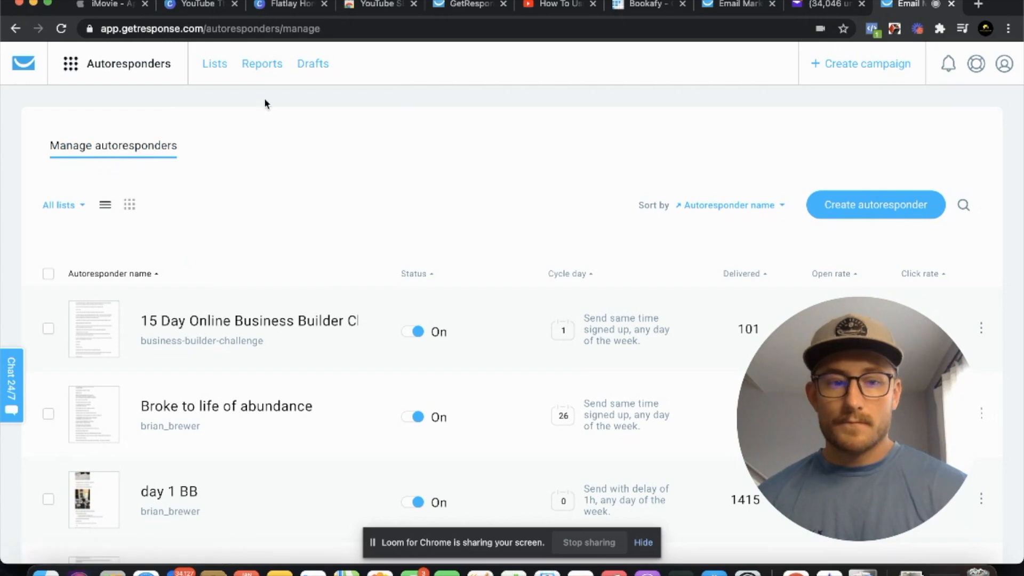
{"action": "scroll", "coordinate": [282, 173], "scroll_direction": "up", "scroll_amount": 20}
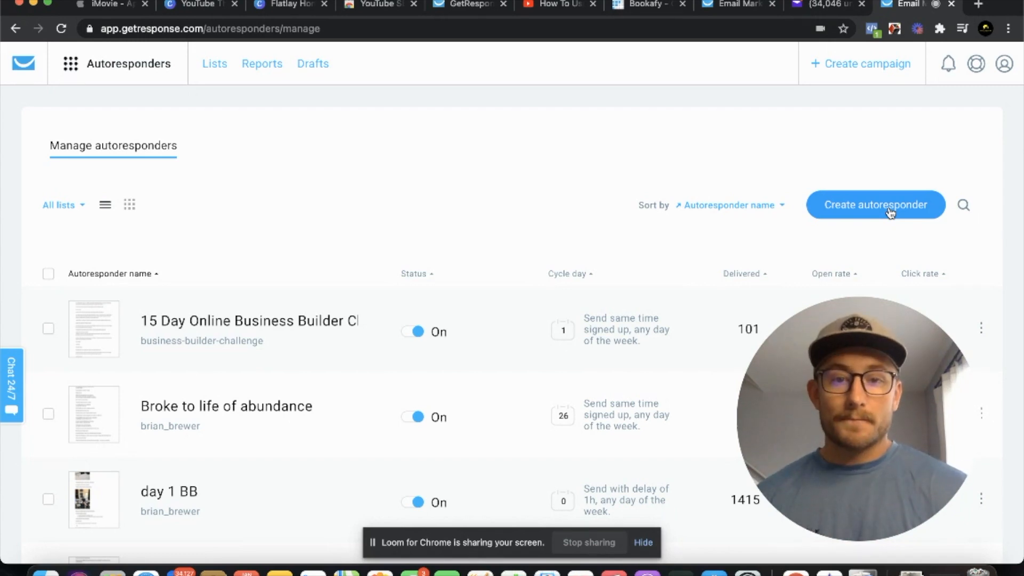
{"action": "left_click", "coordinate": [889, 211]}
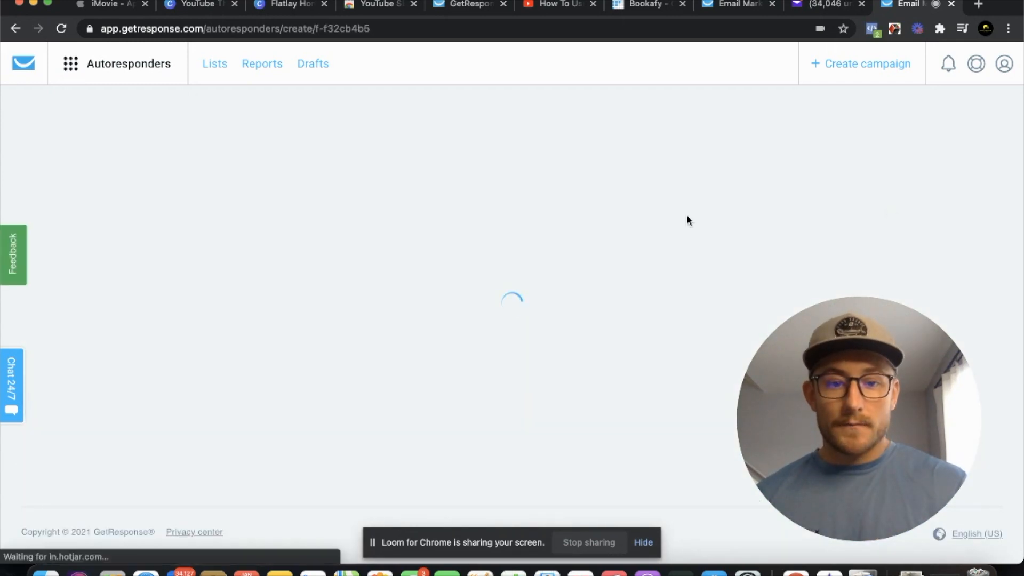
Name the new autoresponder "Day 1"
{"action": "scroll", "coordinate": [687, 220], "scroll_direction": "down", "scroll_amount": 1}
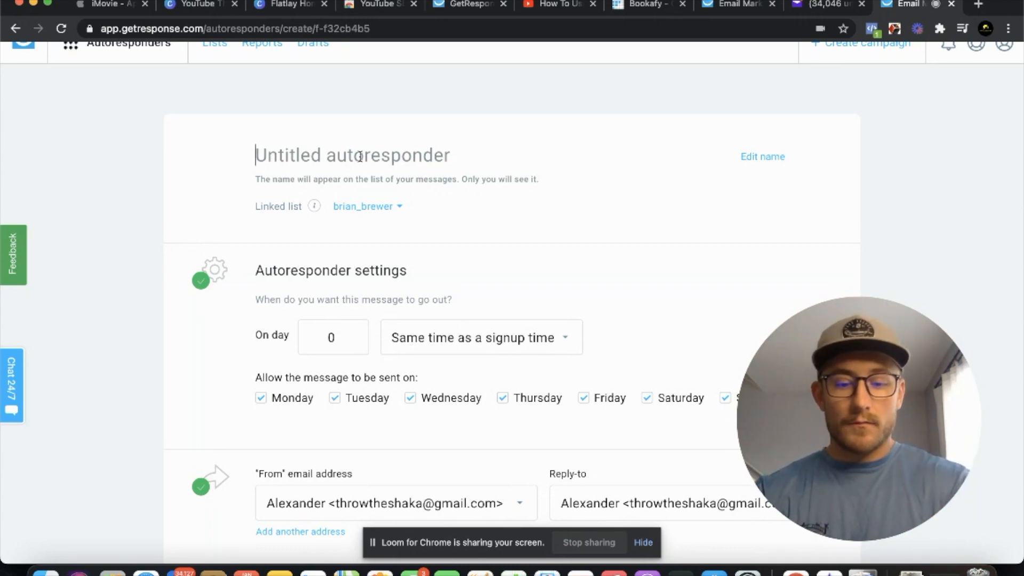
{"action": "type", "text": "Day 1"}
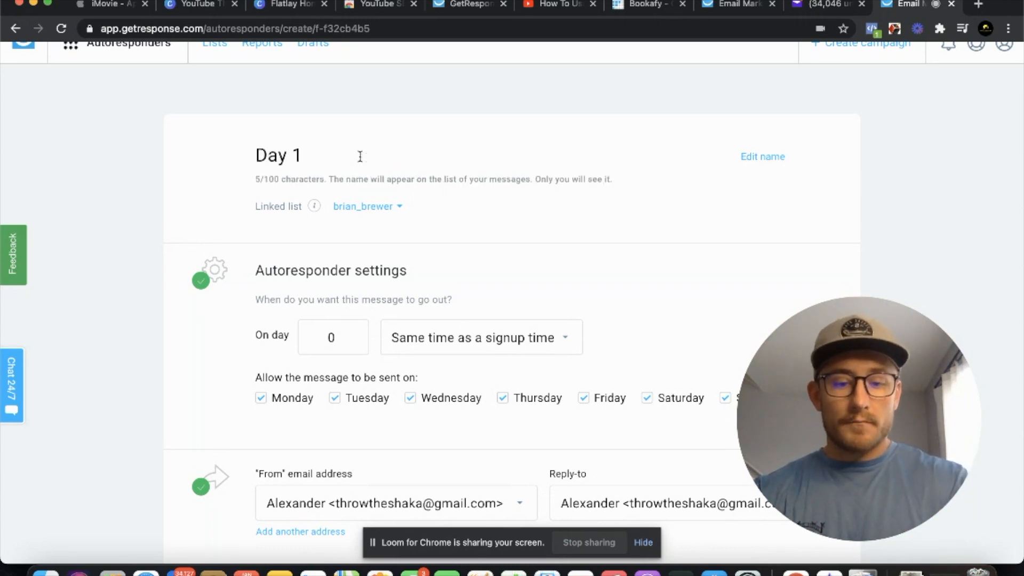
{"action": "key", "text": "BackSpace"}
{"action": "type", "text": "3"}
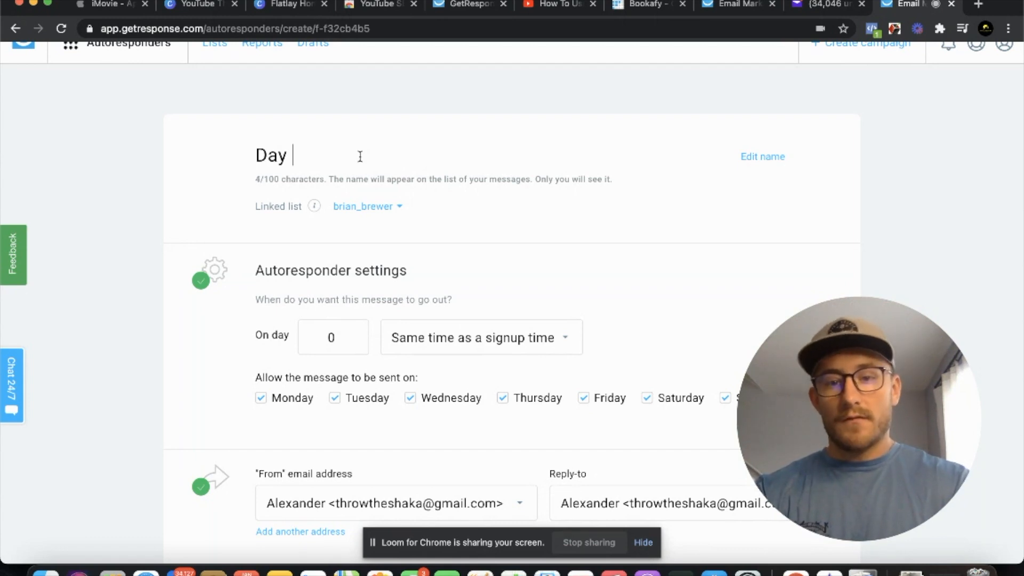
{"action": "type", "text": "1"}
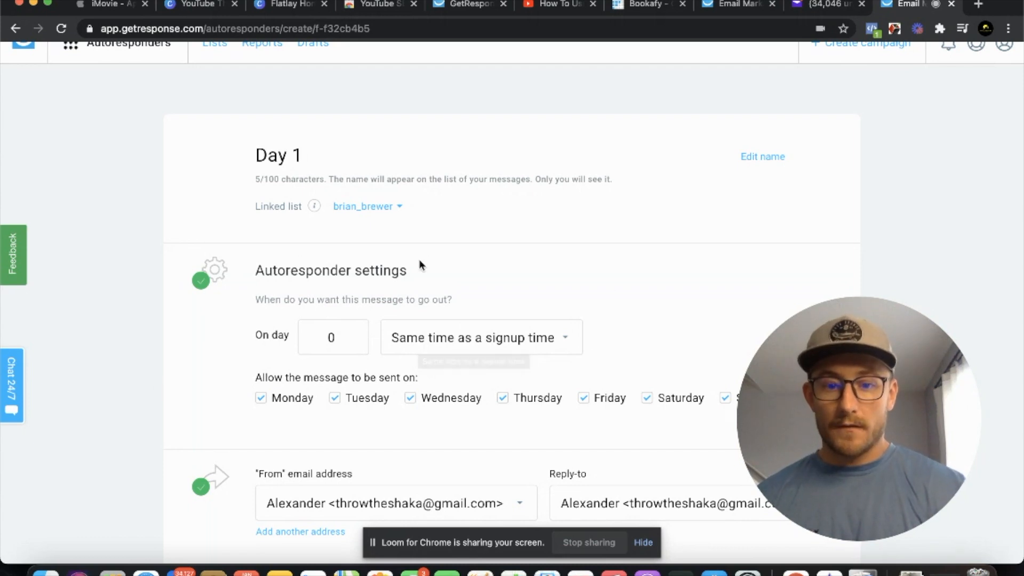
Set both the "From" and the reply-to address to the first listed sender email on the company domain
{"action": "scroll", "coordinate": [420, 263], "scroll_direction": "down", "scroll_amount": 2}
{"action": "scroll", "coordinate": [420, 264], "scroll_direction": "down", "scroll_amount": 5}
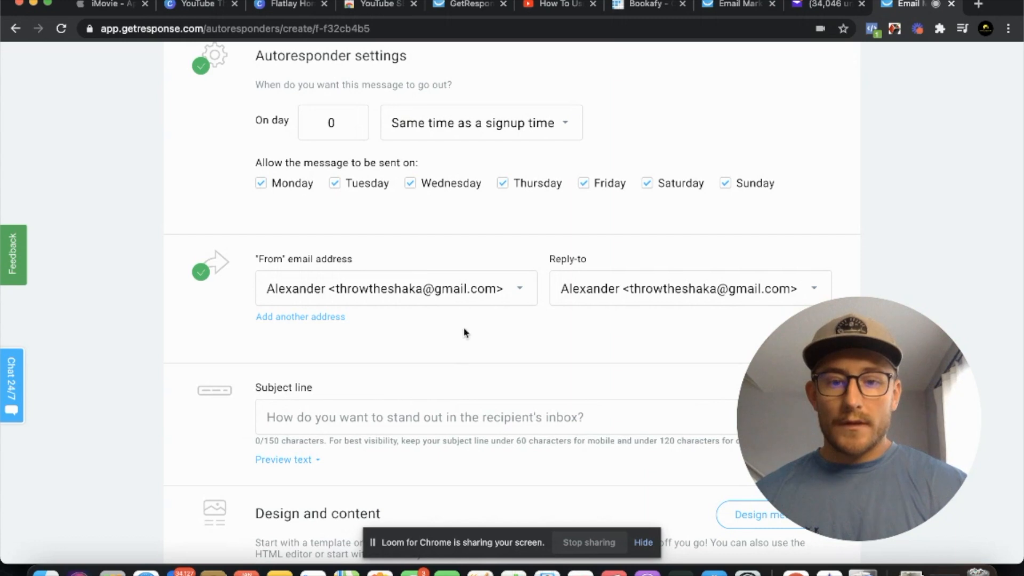
{"action": "left_click", "coordinate": [506, 296]}
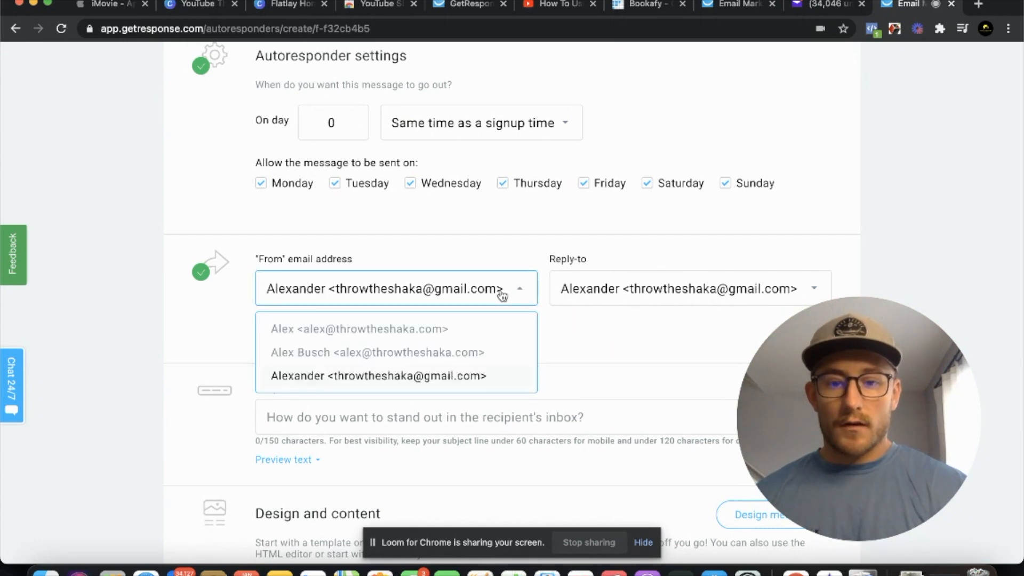
{"action": "left_click", "coordinate": [351, 331]}
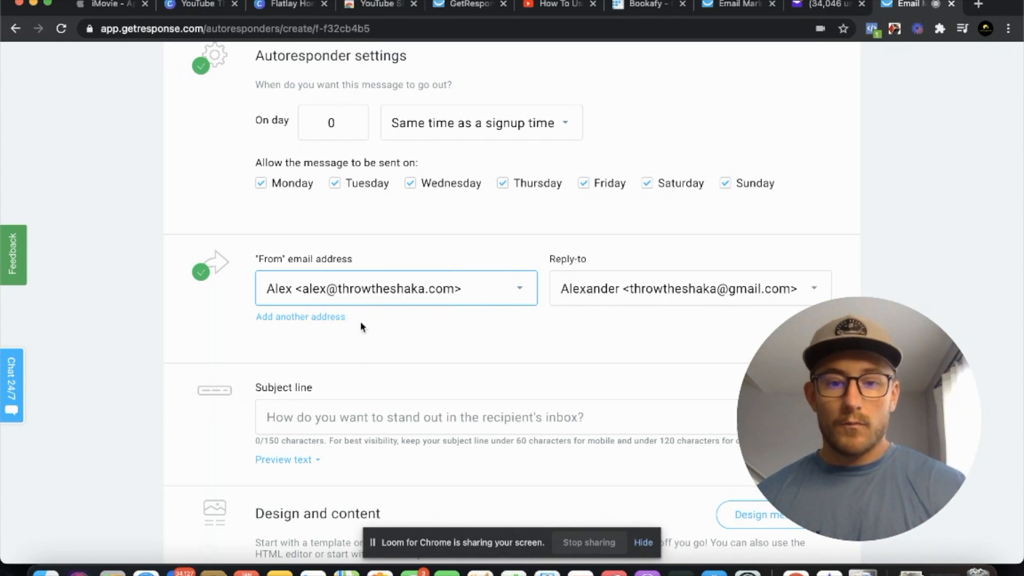
{"action": "left_click", "coordinate": [618, 291]}
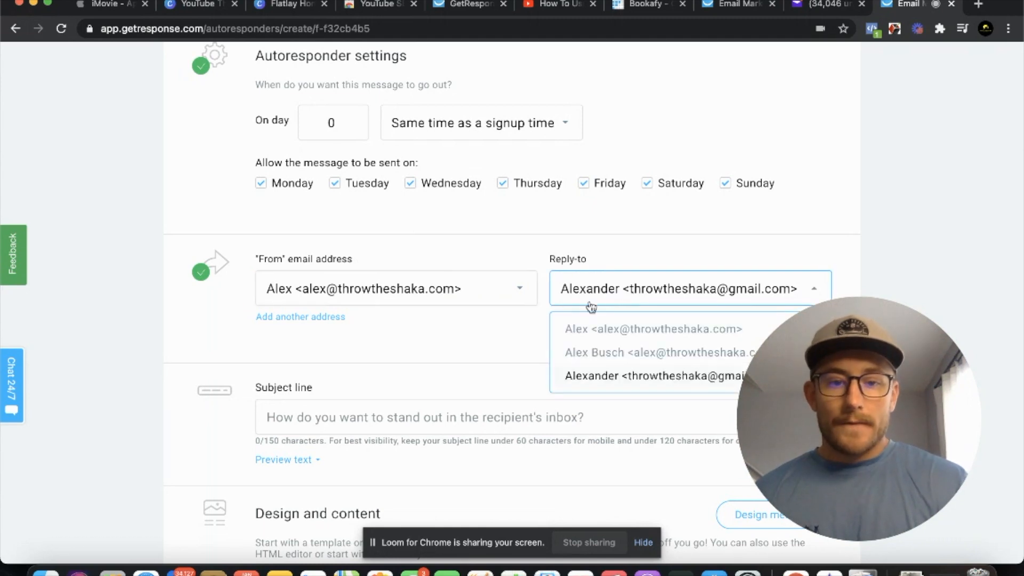
{"action": "left_click", "coordinate": [601, 328]}
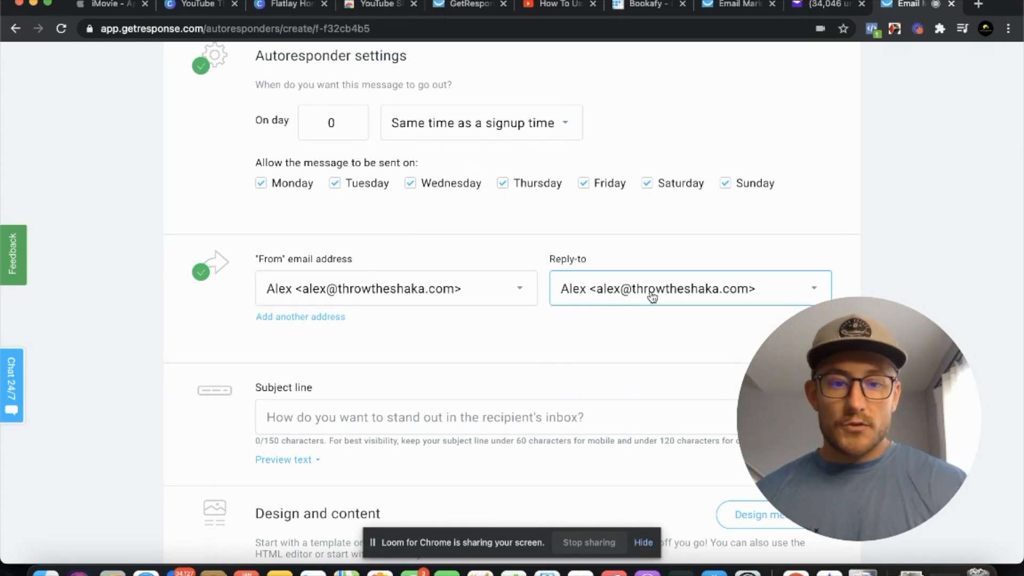
Enter the subject line "How would you like to make $1000 a month passively..."
{"action": "scroll", "coordinate": [596, 275], "scroll_direction": "down", "scroll_amount": 3}
{"action": "left_click", "coordinate": [391, 273]}
{"action": "type", "text": "how"}
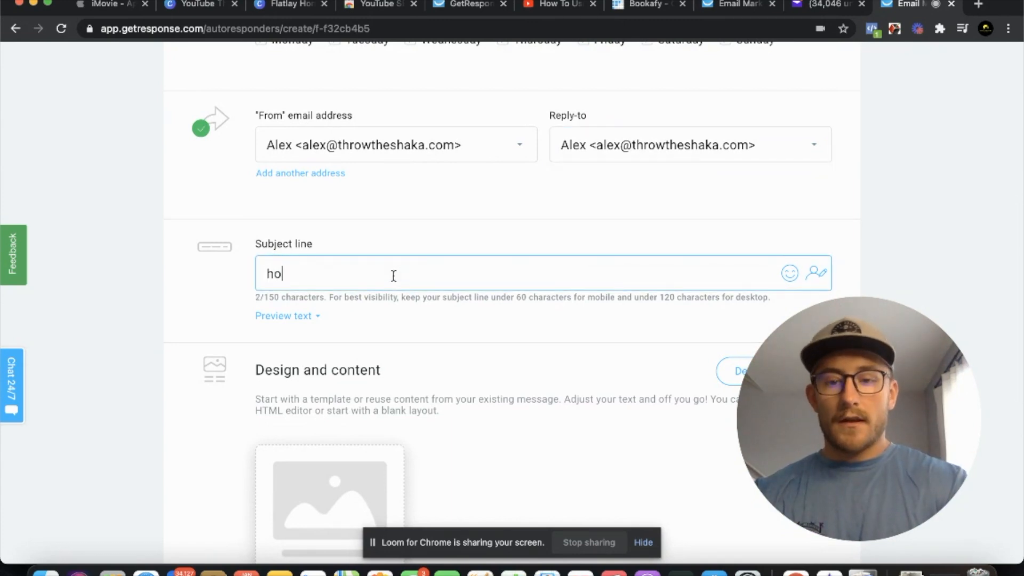
{"action": "key", "text": "BackSpace"}
{"action": "key", "text": "BackSpace"}
{"action": "key", "text": "BackSpace"}
{"action": "key", "text": "BackSpace"}
{"action": "type", "text": "How "}
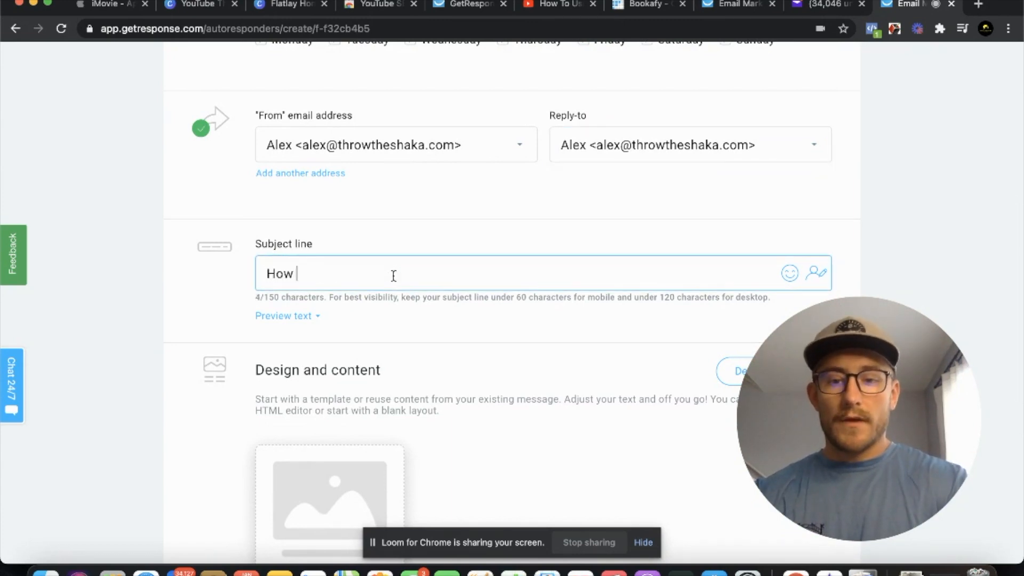
{"action": "type", "text": "would you like to"}
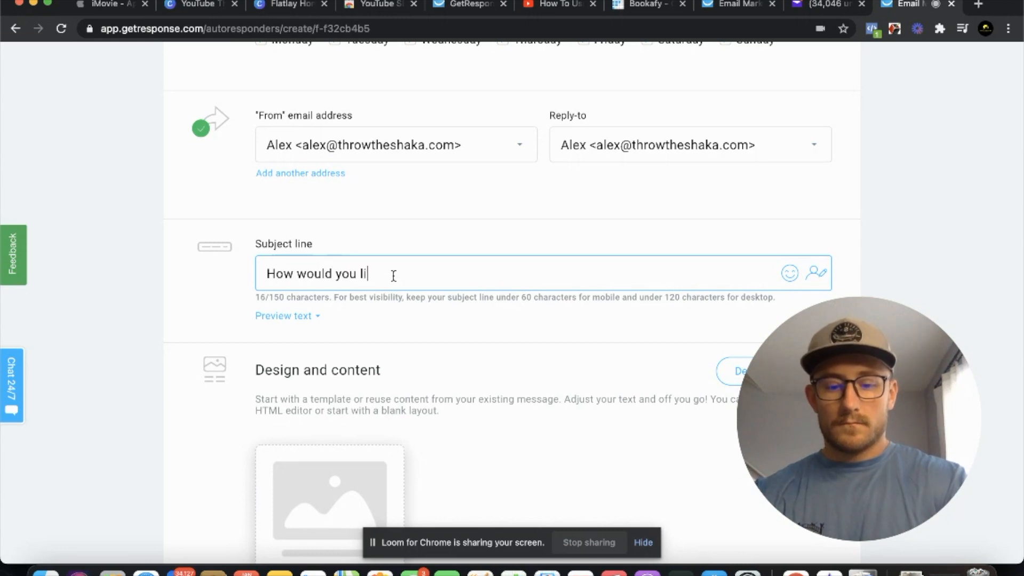
{"action": "type", "text": "make $1000 a month passively..."}
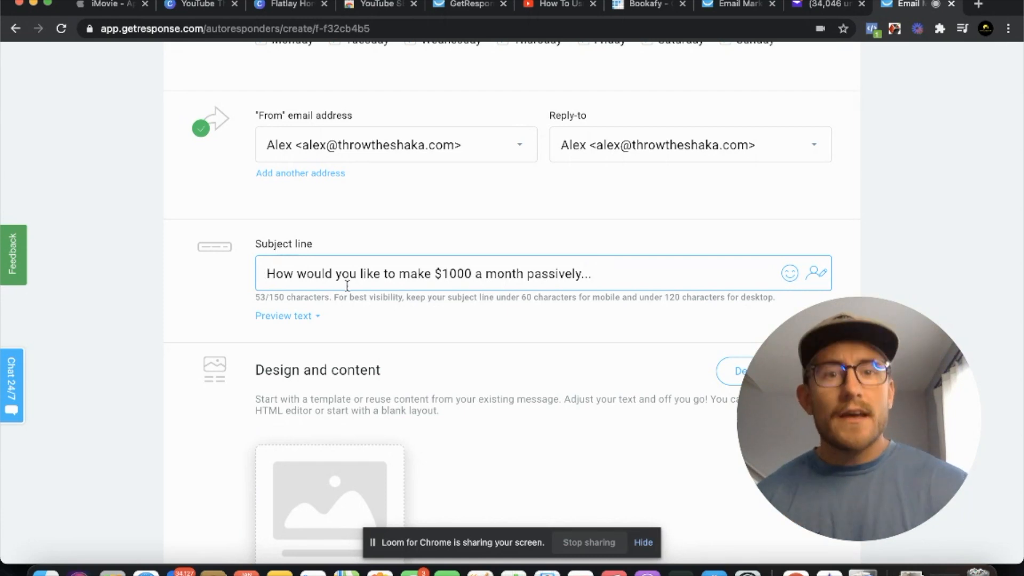
Start designing the message, look over the predesigned templates and choose the empty "Blank template" from the blank templates
{"action": "scroll", "coordinate": [347, 286], "scroll_direction": "down", "scroll_amount": 3}
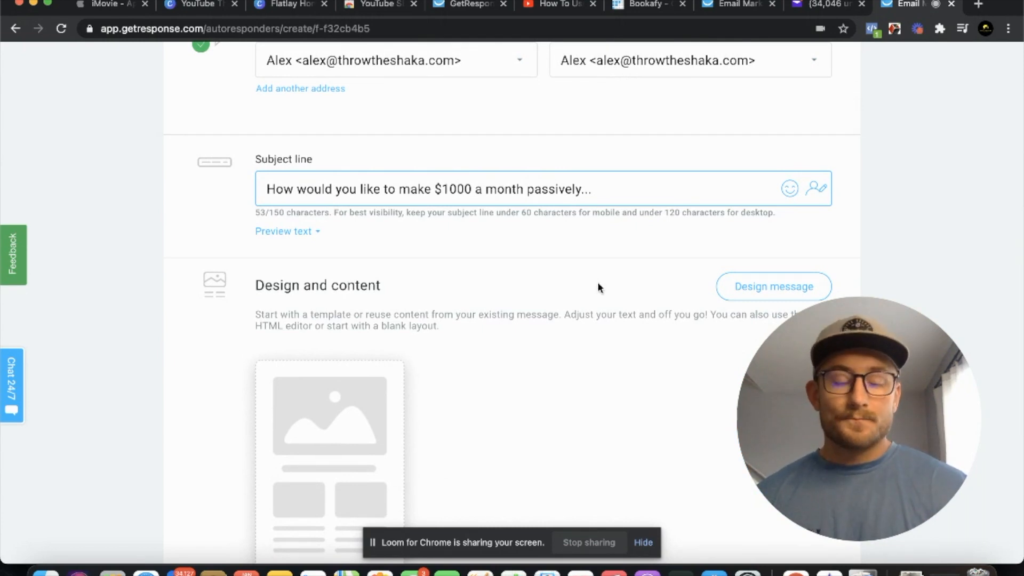
{"action": "left_click", "coordinate": [776, 292]}
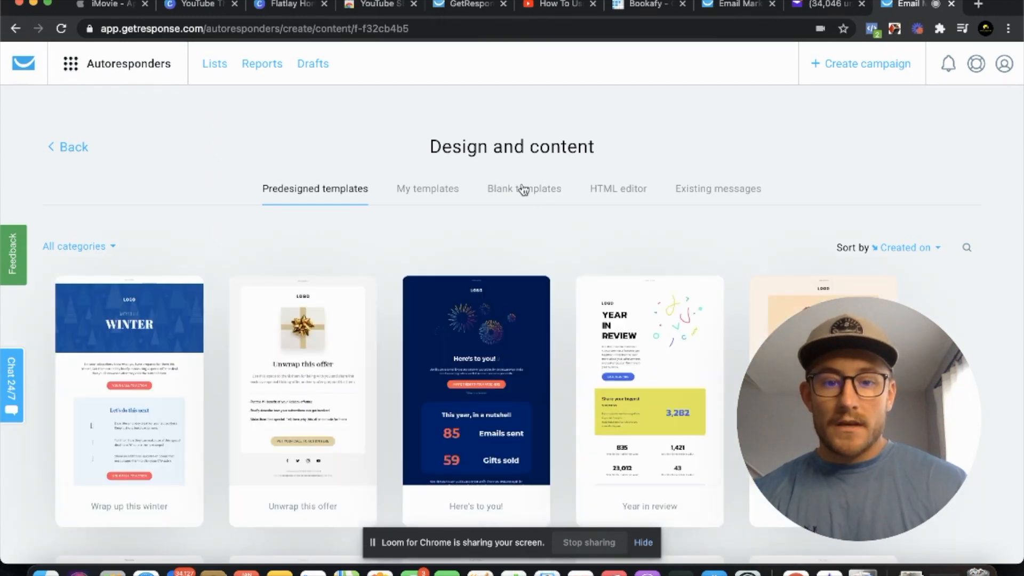
{"action": "scroll", "coordinate": [500, 283], "scroll_direction": "down", "scroll_amount": 3}
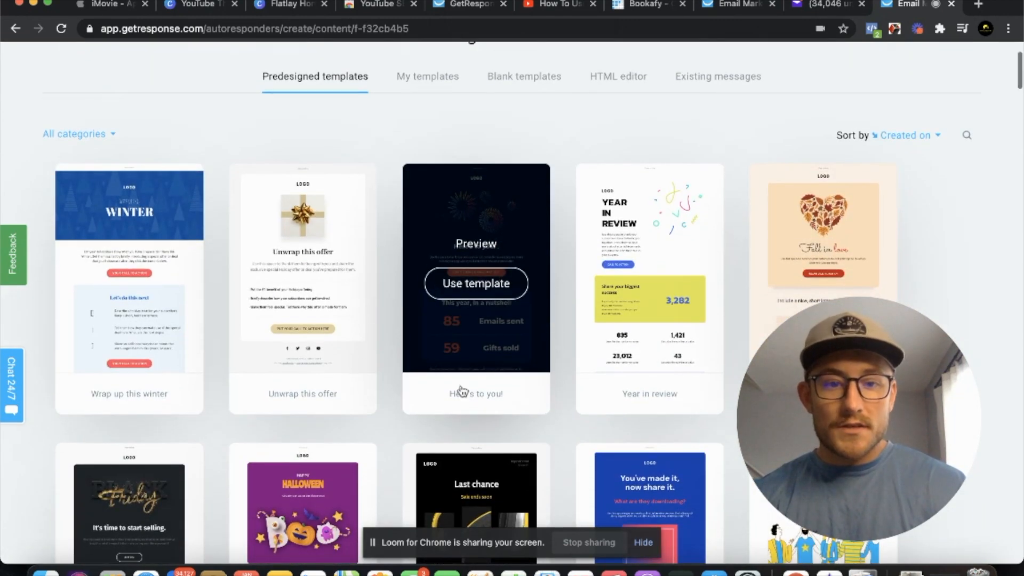
{"action": "scroll", "coordinate": [549, 199], "scroll_direction": "down", "scroll_amount": 5}
{"action": "scroll", "coordinate": [568, 344], "scroll_direction": "down", "scroll_amount": 15}
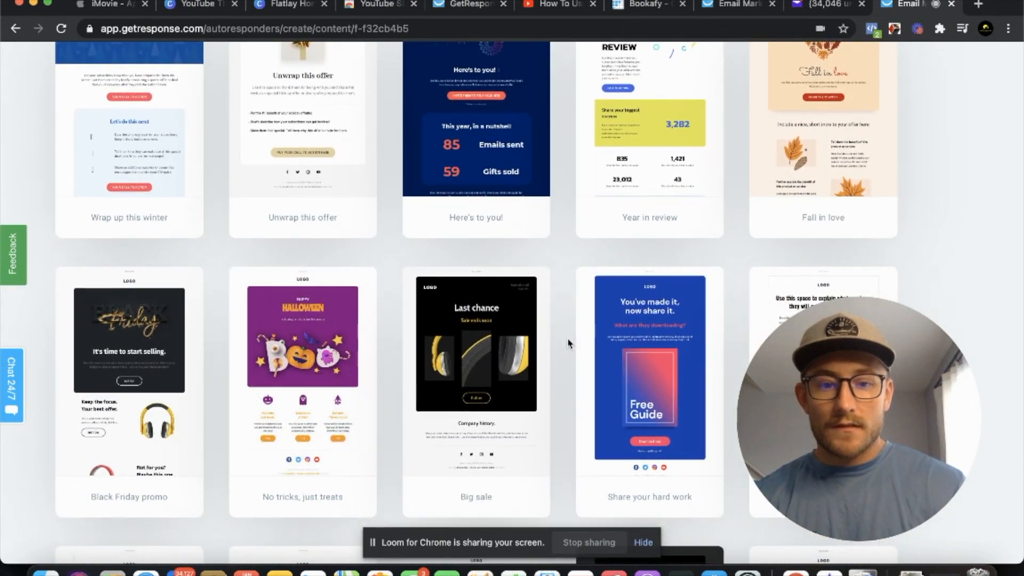
{"action": "scroll", "coordinate": [568, 343], "scroll_direction": "up", "scroll_amount": 20}
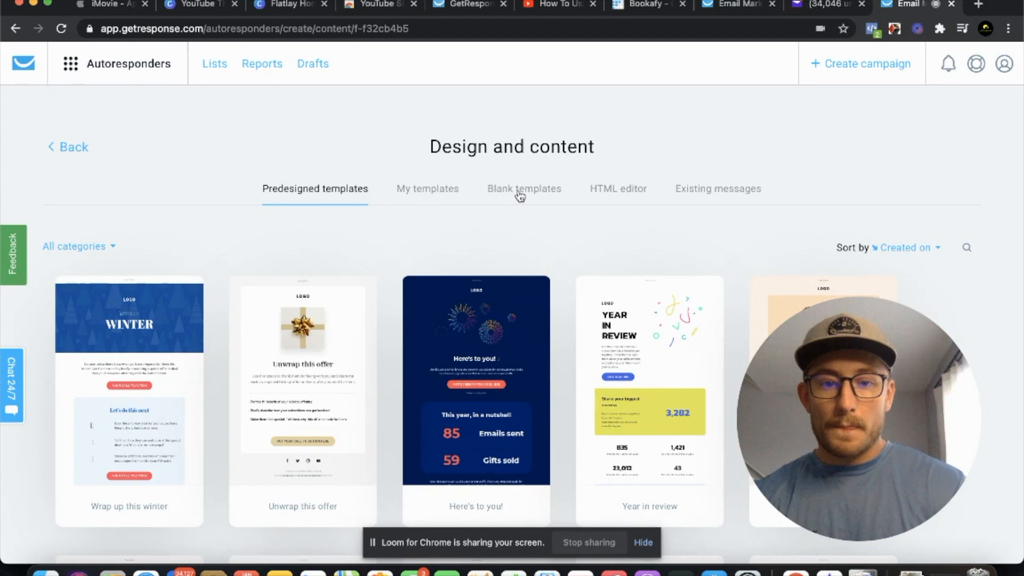
{"action": "left_click", "coordinate": [521, 192]}
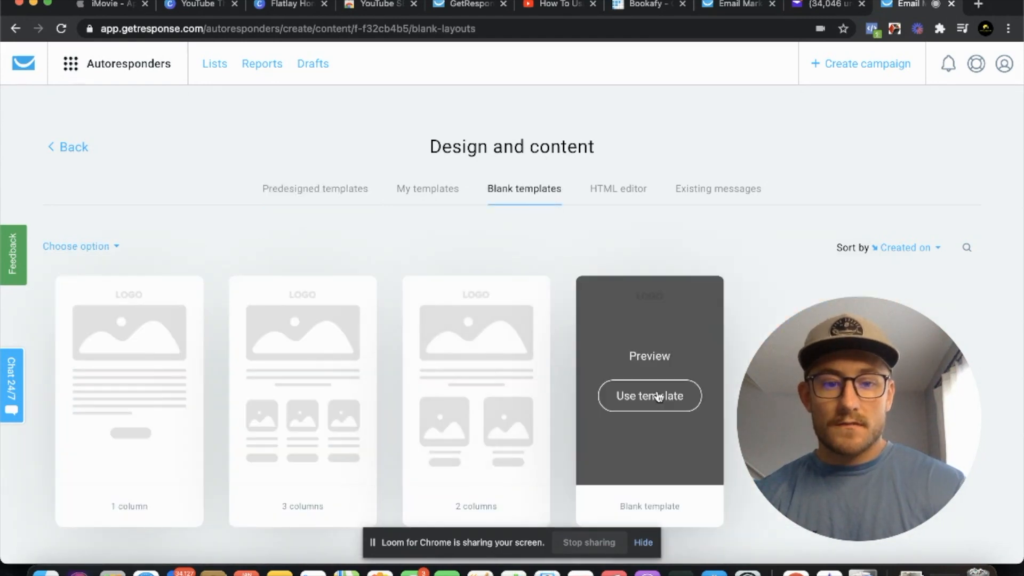
{"action": "left_click", "coordinate": [647, 404]}
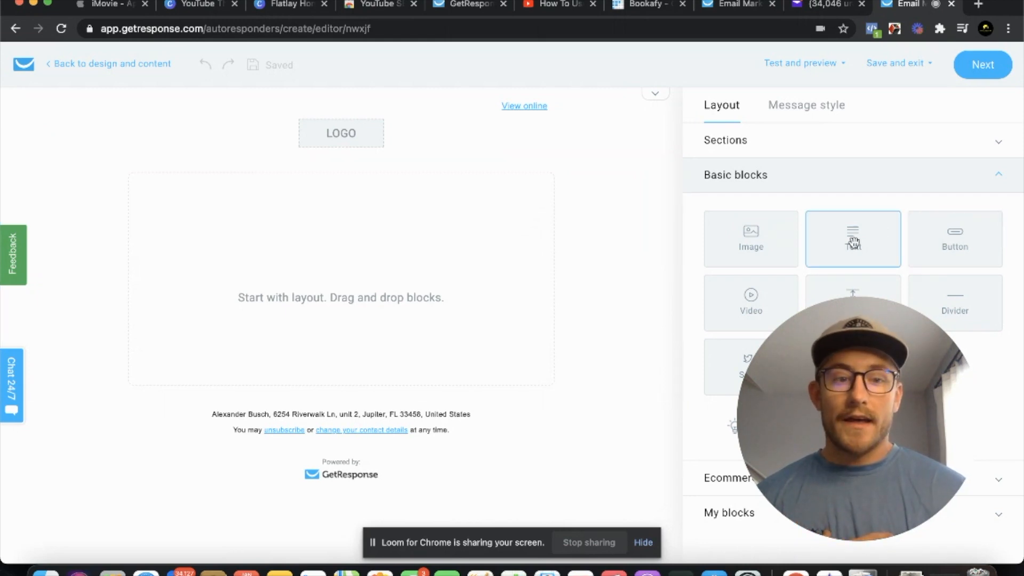
Add a text block below the logo and enter the greeting "Hey" followed by a blank line
{"action": "left_click_drag", "start_coordinate": [860, 240], "coordinate": [299, 269]}
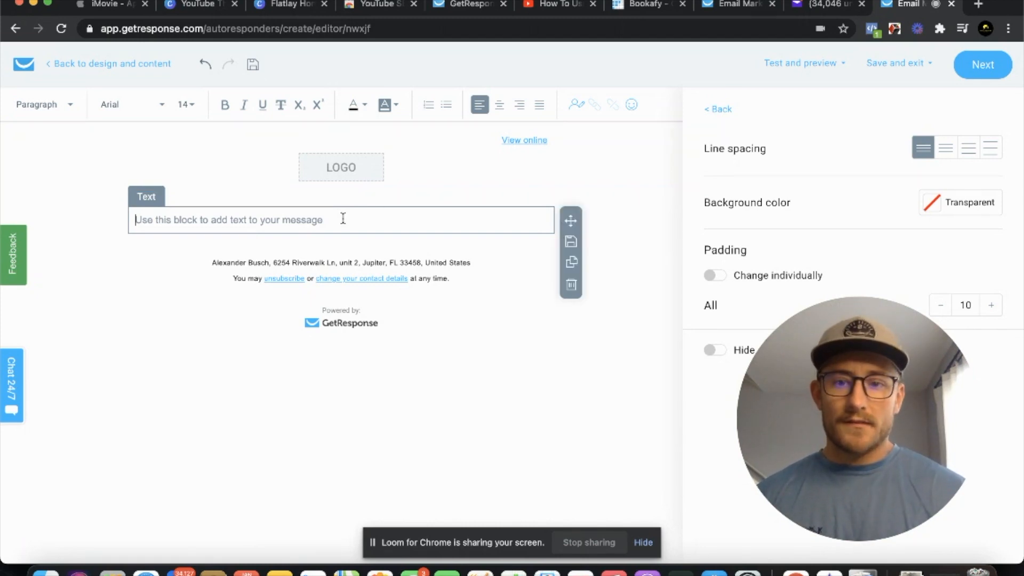
{"action": "type", "text": "Hey"}
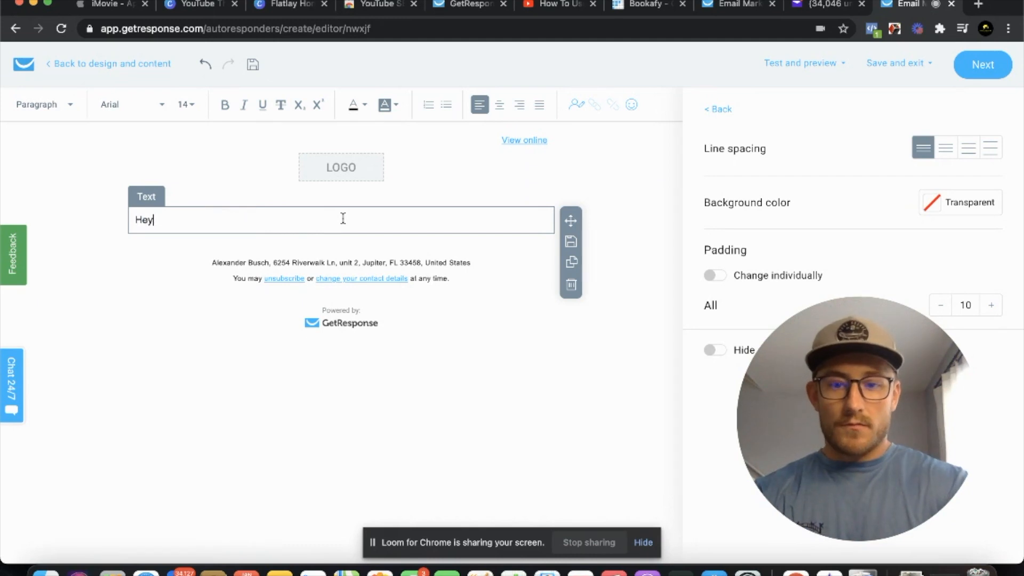
{"action": "key", "text": "Return"}
{"action": "key", "text": "Return"}
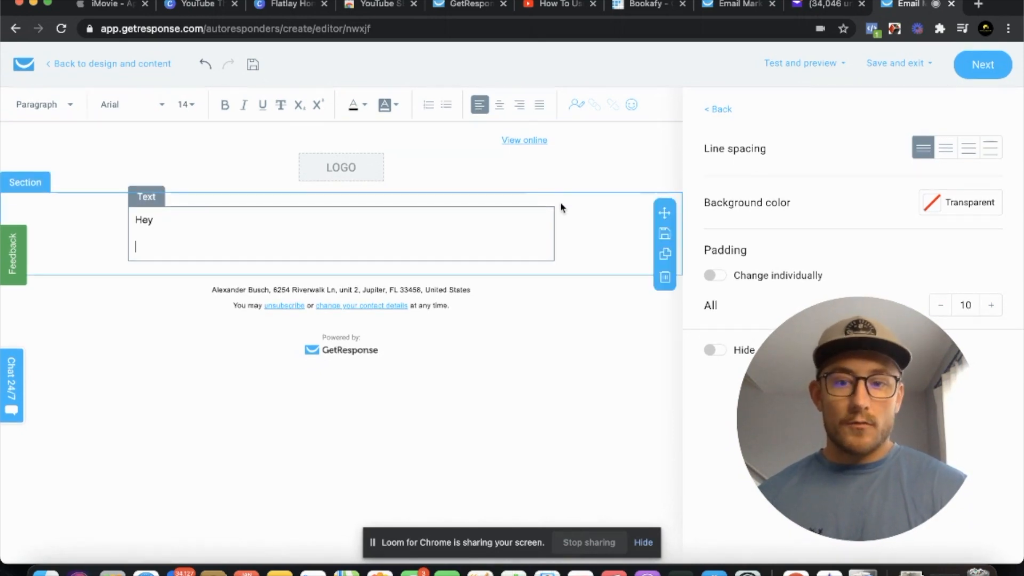
Enter the placeholder text "puwdhf;ihW;FJHW;F" below the greeting and finish the message design
{"action": "type", "text": "puwdhf;ihW;FJHW;F"}
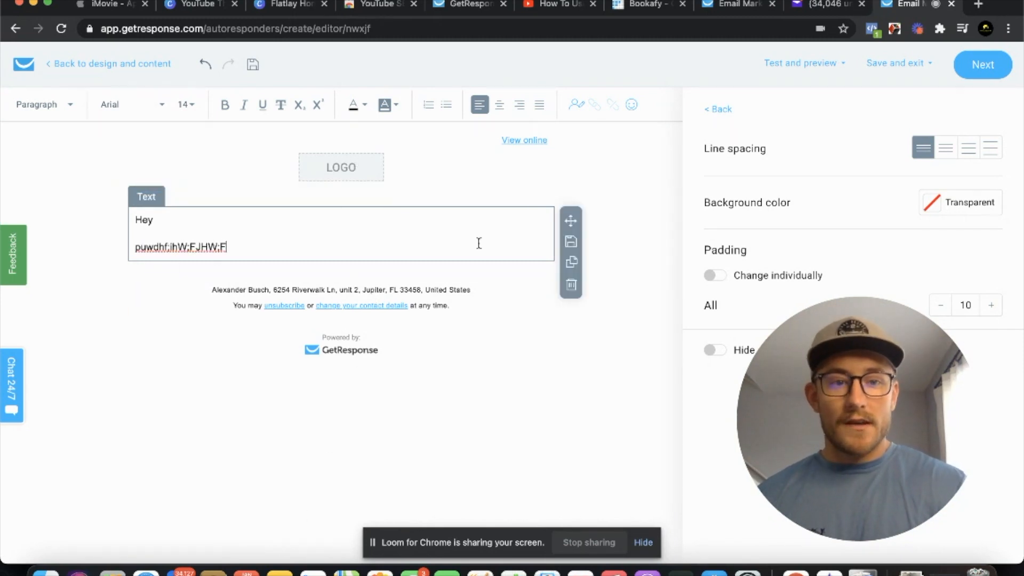
{"action": "left_click", "coordinate": [984, 67]}
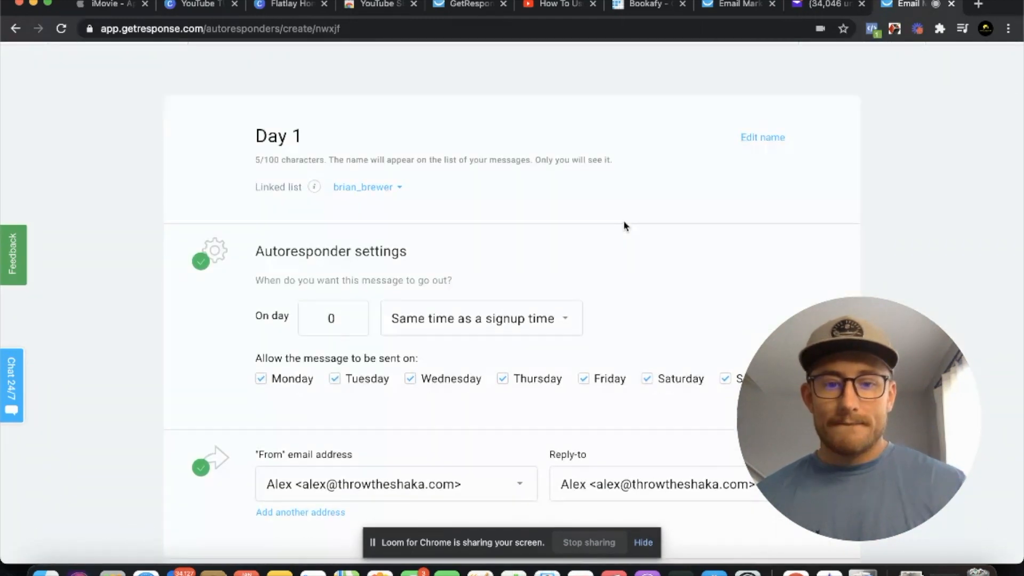
Review the autoresponder's message preview, spam check, tracking options and the choices for saving or publishing it
{"action": "scroll", "coordinate": [624, 222], "scroll_direction": "down", "scroll_amount": 5}
{"action": "scroll", "coordinate": [624, 223], "scroll_direction": "down", "scroll_amount": 10}
{"action": "left_click_drag", "start_coordinate": [862, 370], "coordinate": [192, 360]}
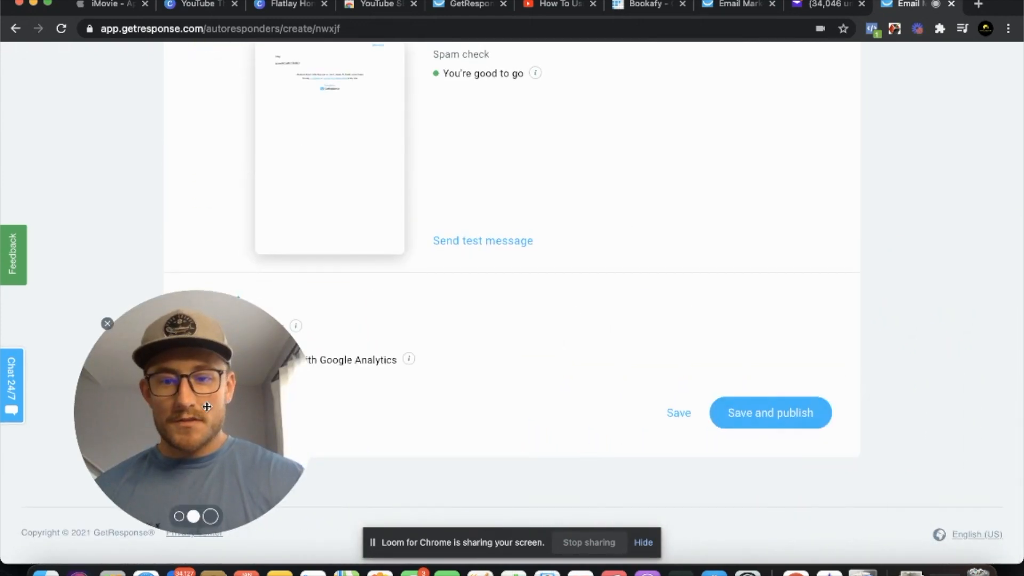
{"action": "left_click_drag", "start_coordinate": [207, 407], "coordinate": [138, 406]}
{"action": "scroll", "coordinate": [251, 224], "scroll_direction": "up", "scroll_amount": 3}
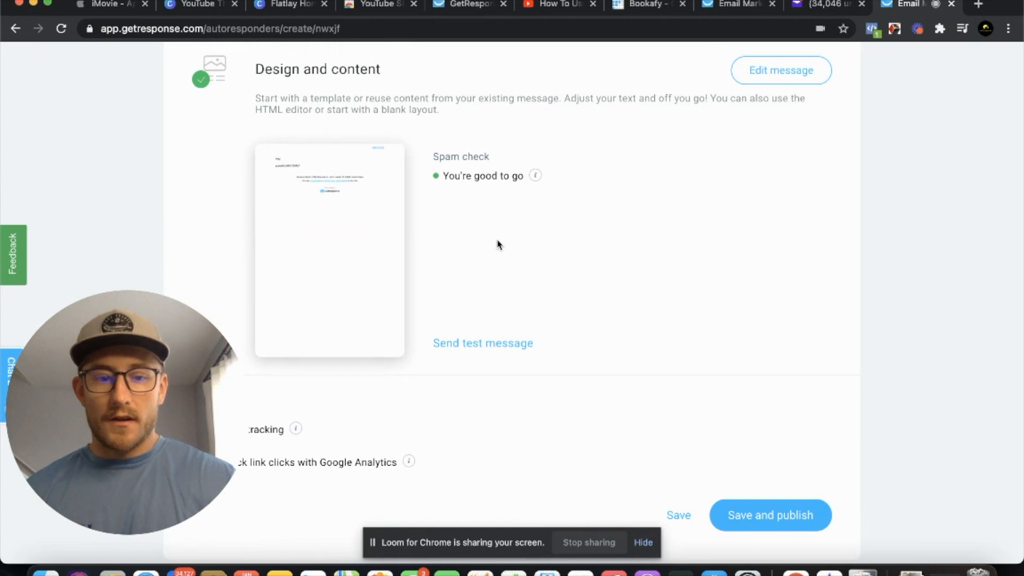
{"action": "scroll", "coordinate": [497, 245], "scroll_direction": "down", "scroll_amount": 2}
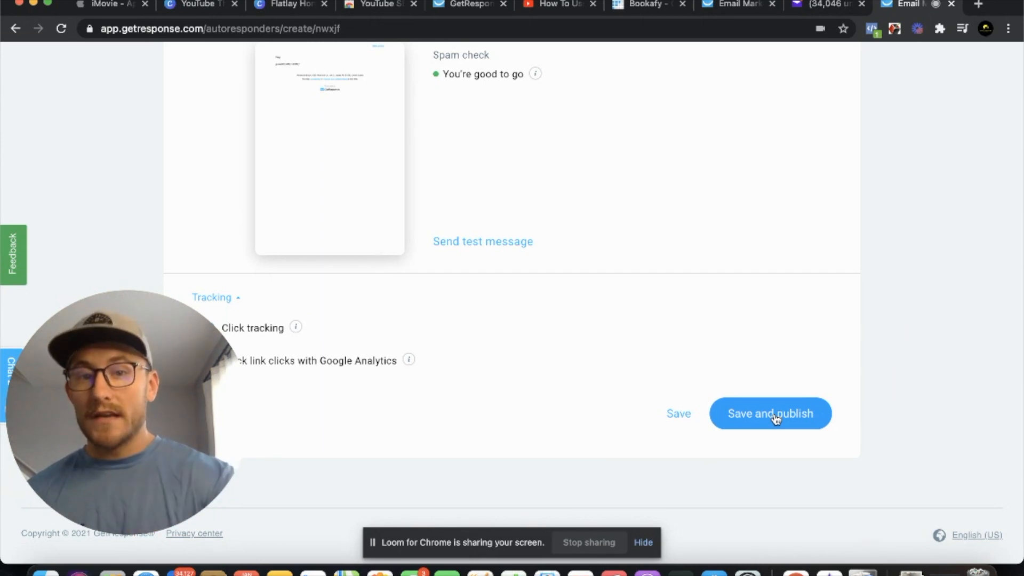
{"action": "scroll", "coordinate": [773, 418], "scroll_direction": "up", "scroll_amount": 5}
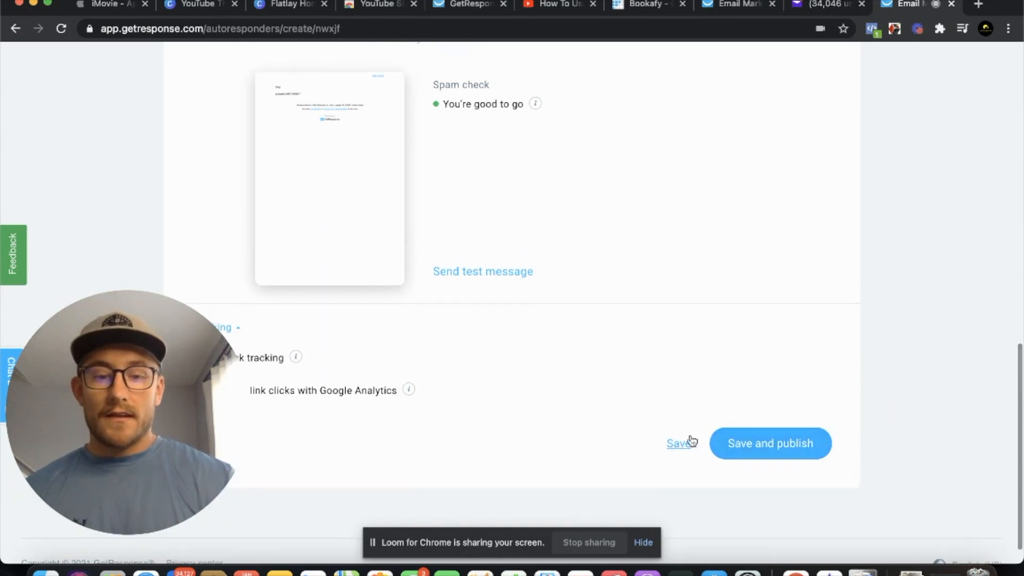
{"action": "scroll", "coordinate": [861, 203], "scroll_direction": "up", "scroll_amount": 12}
Leave the "Day 1" autoresponder without publishing it and look through the list of existing autoresponders
{"action": "scroll", "coordinate": [391, 159], "scroll_direction": "left", "scroll_amount": 5}
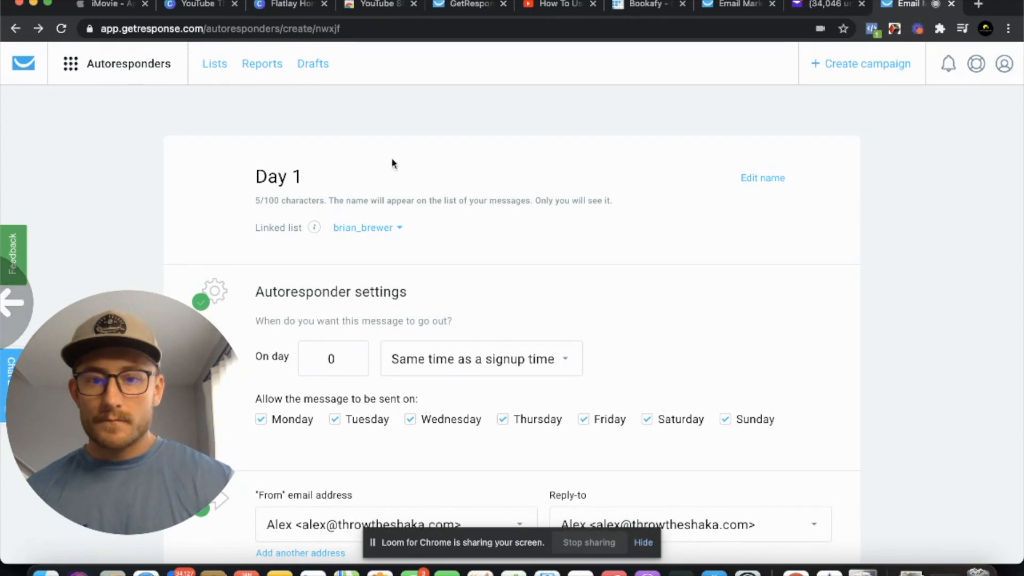
{"action": "scroll", "coordinate": [476, 154], "scroll_direction": "left", "scroll_amount": 5}
{"action": "scroll", "coordinate": [475, 155], "scroll_direction": "left", "scroll_amount": 5}
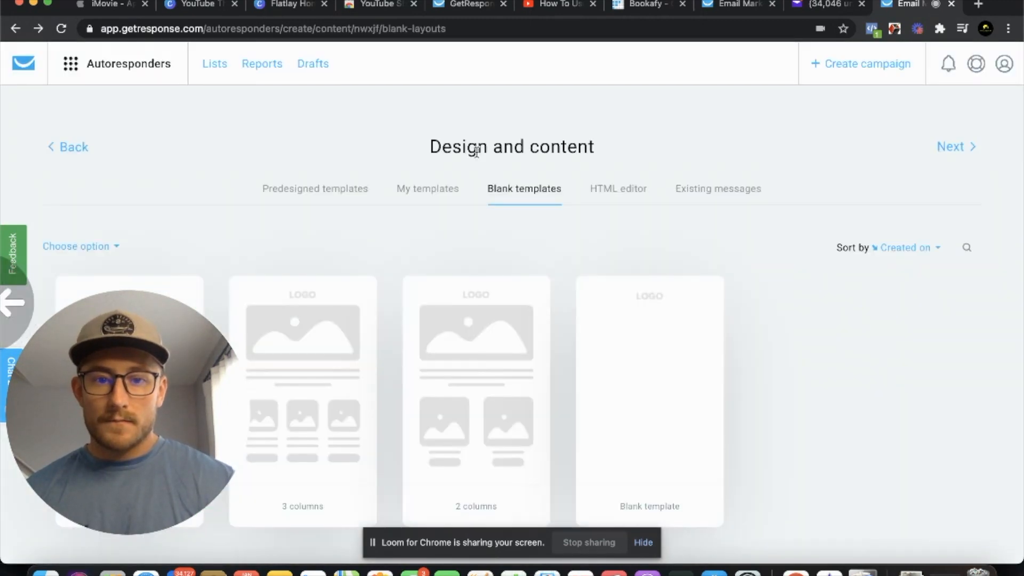
{"action": "scroll", "coordinate": [476, 155], "scroll_direction": "left", "scroll_amount": 5}
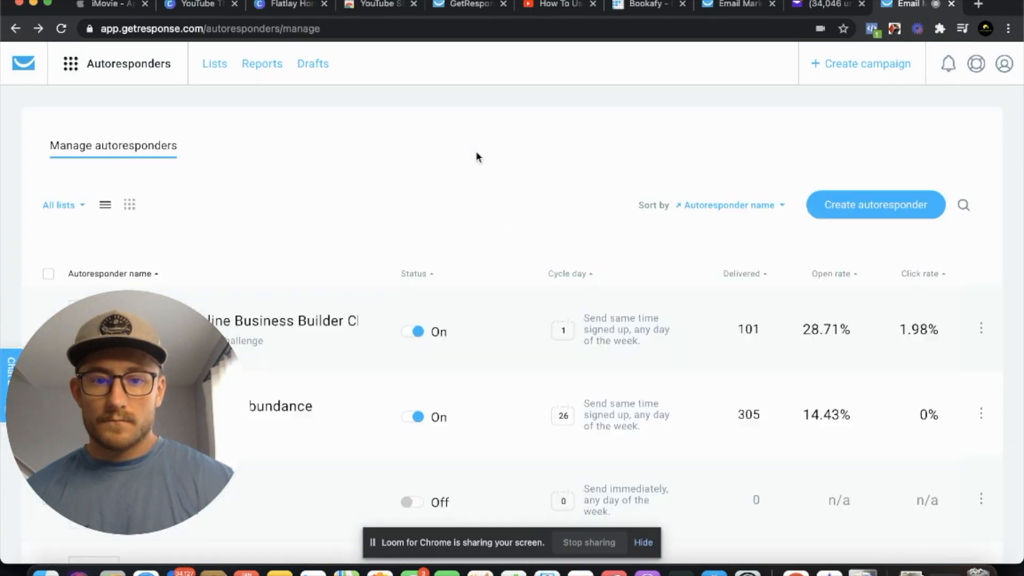
{"action": "scroll", "coordinate": [476, 155], "scroll_direction": "down", "scroll_amount": 15}
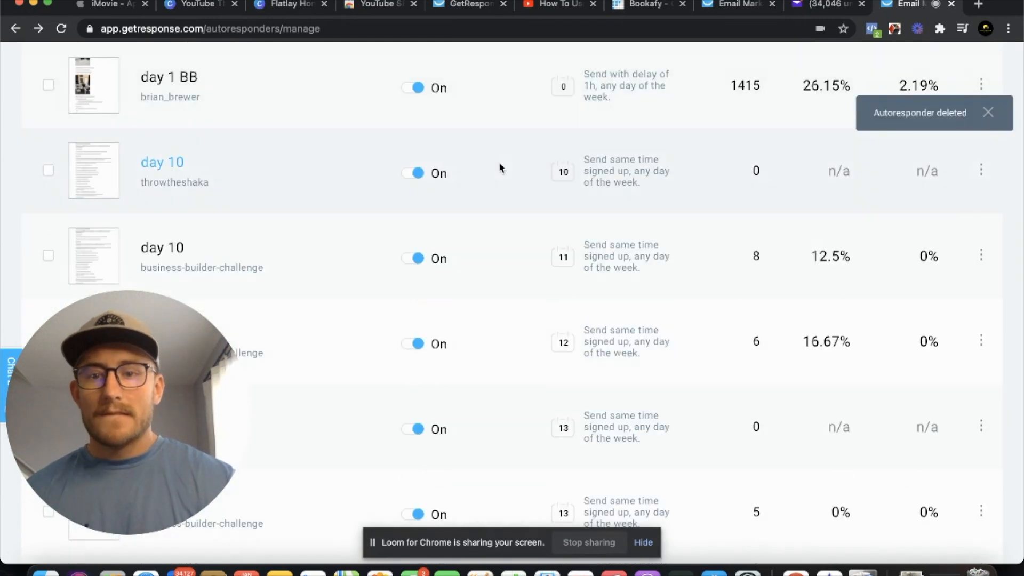
{"action": "scroll", "coordinate": [242, 130], "scroll_direction": "down", "scroll_amount": 8}
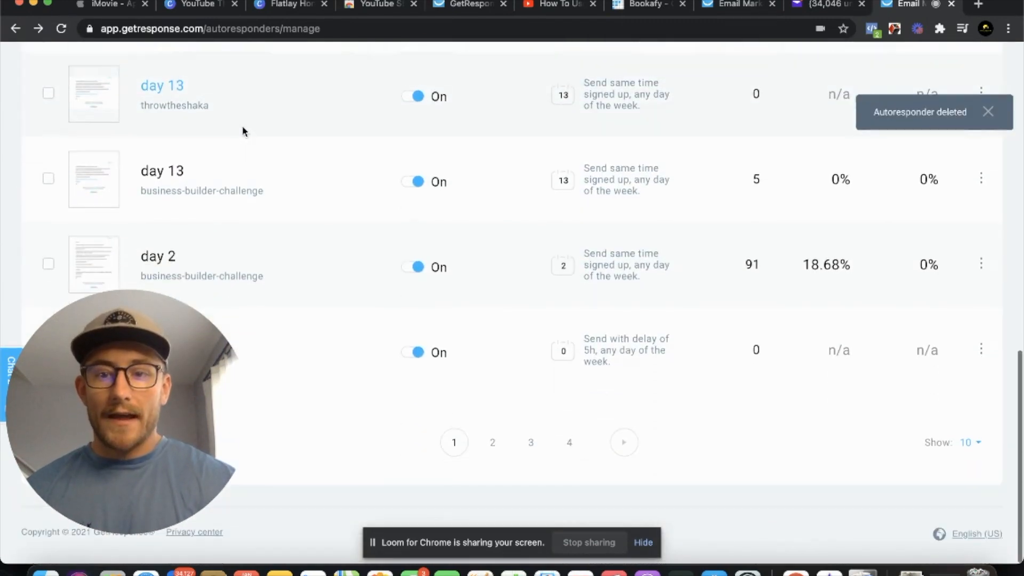
{"action": "scroll", "coordinate": [313, 58], "scroll_direction": "up", "scroll_amount": 20}
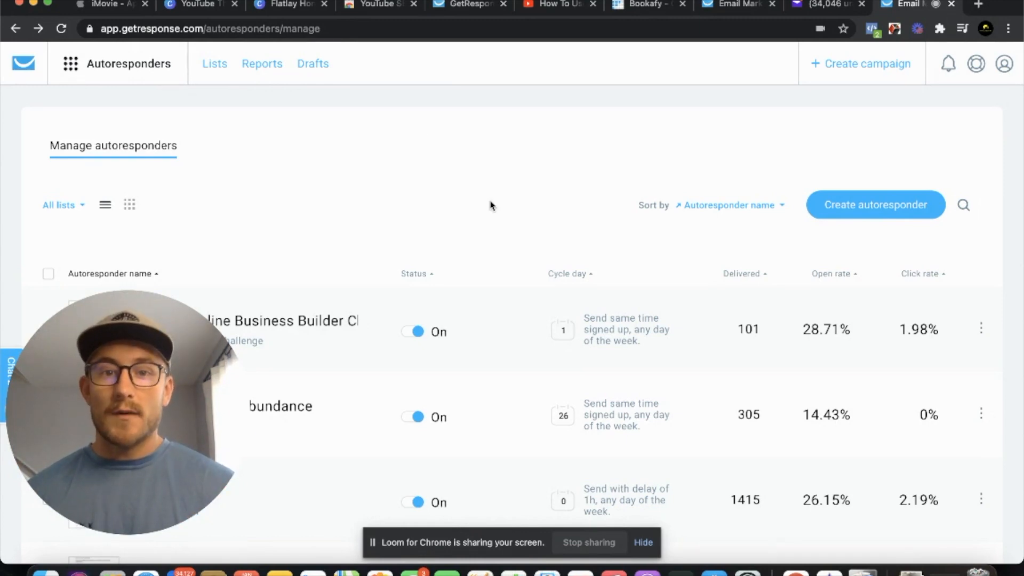
Go to the landing pages area, dismiss the survey and start a new landing page instead of restoring the autosaved design
{"action": "left_click", "coordinate": [139, 73]}
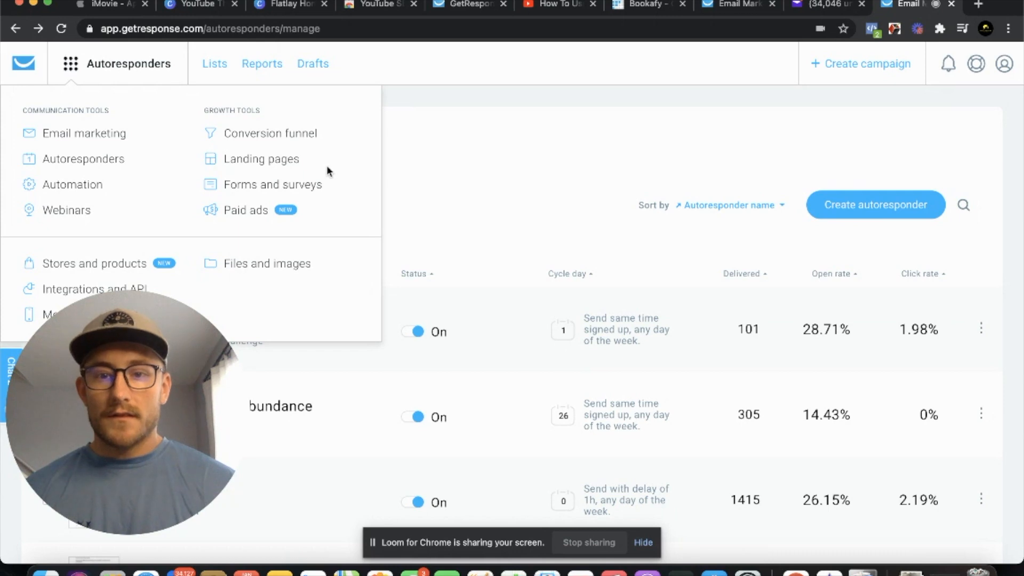
{"action": "left_click", "coordinate": [262, 163]}
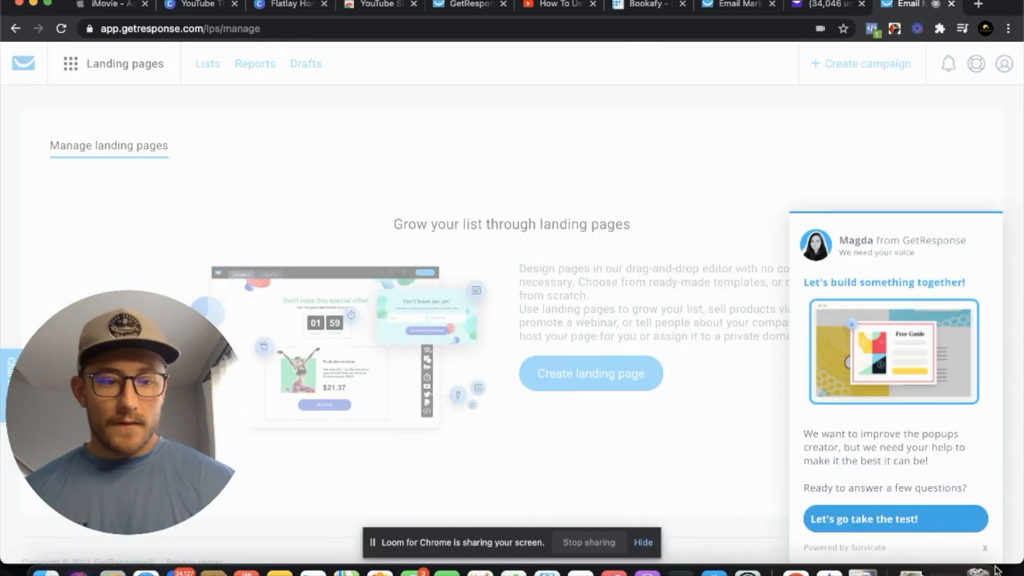
{"action": "left_click", "coordinate": [985, 548]}
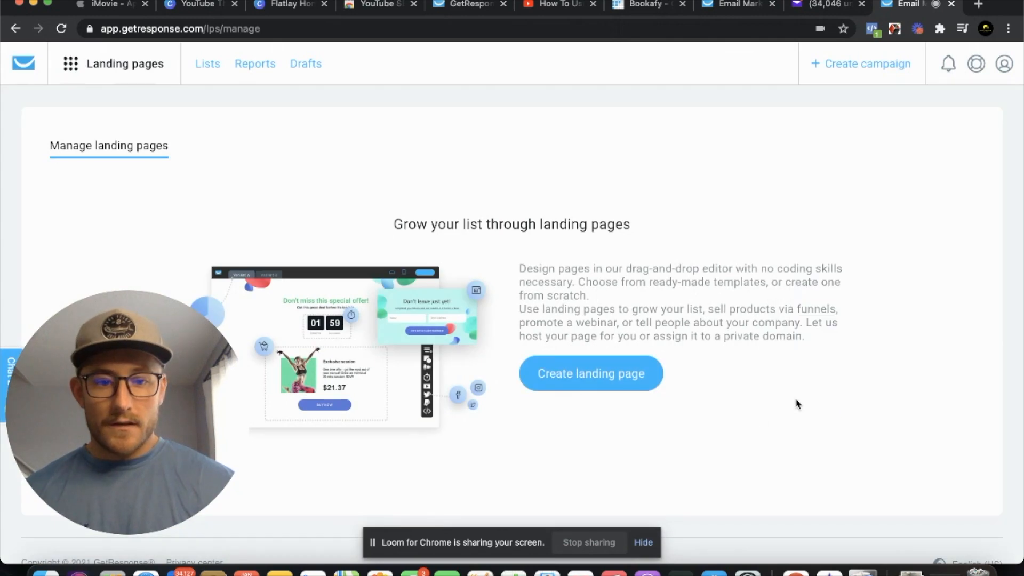
{"action": "left_click", "coordinate": [620, 373]}
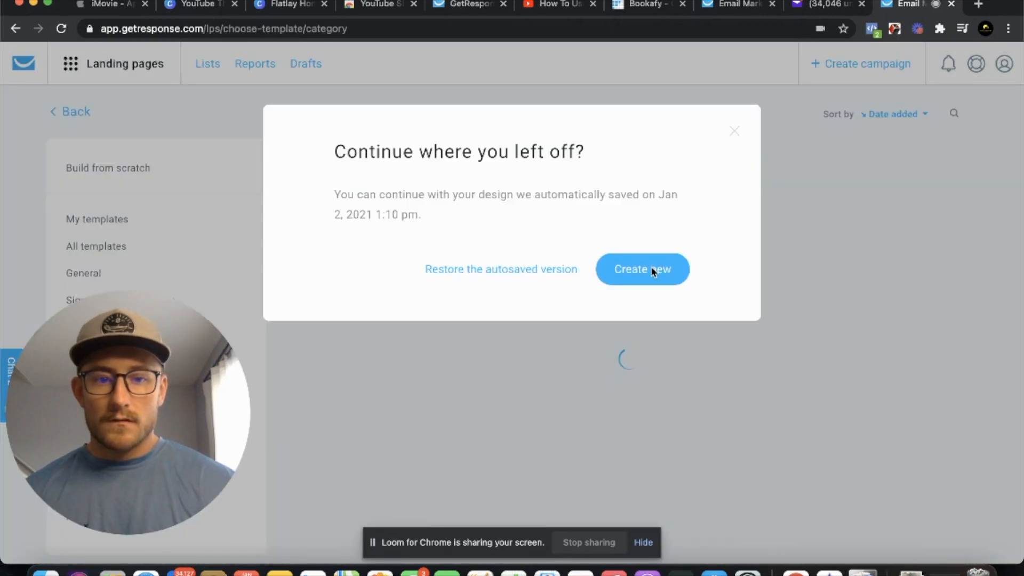
{"action": "left_click", "coordinate": [645, 268]}
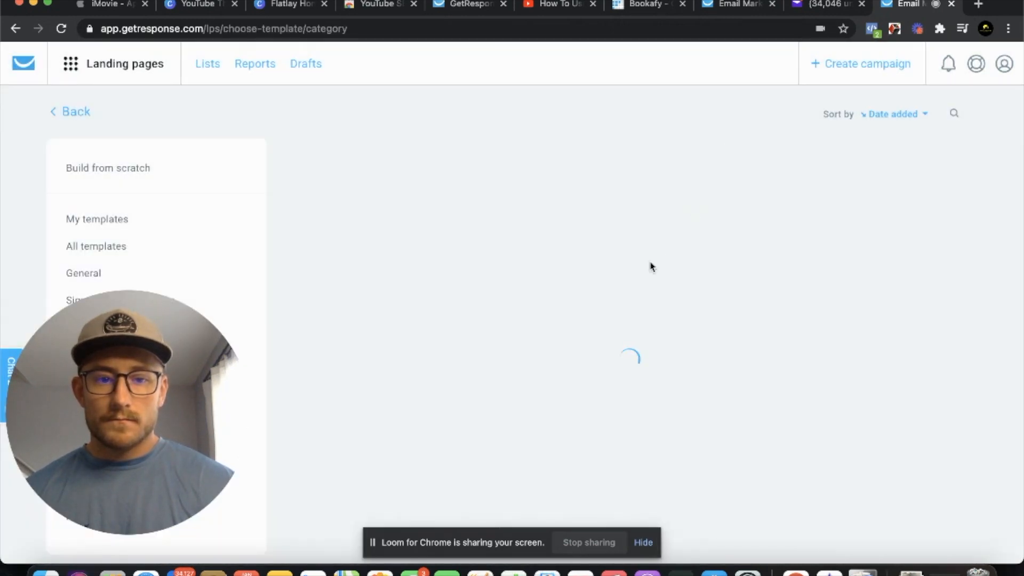
Examine the range of ready-made designs under all landing page templates
{"action": "scroll", "coordinate": [659, 336], "scroll_direction": "down", "scroll_amount": 4}
{"action": "scroll", "coordinate": [661, 335], "scroll_direction": "down", "scroll_amount": 2}
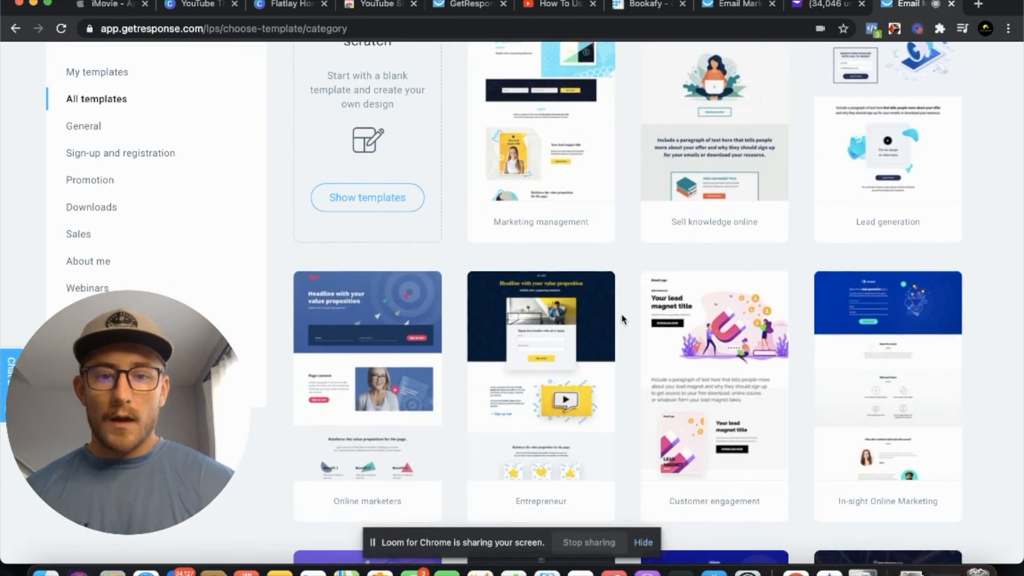
{"action": "scroll", "coordinate": [636, 284], "scroll_direction": "down", "scroll_amount": 2}
{"action": "scroll", "coordinate": [635, 284], "scroll_direction": "up", "scroll_amount": 3}
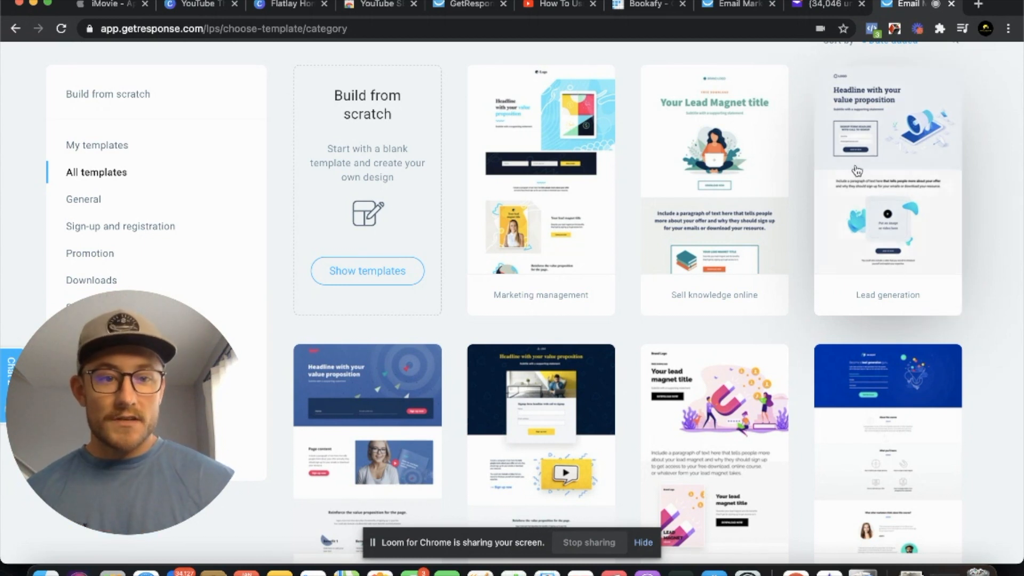
{"action": "mouse_move", "coordinate": [873, 183]}
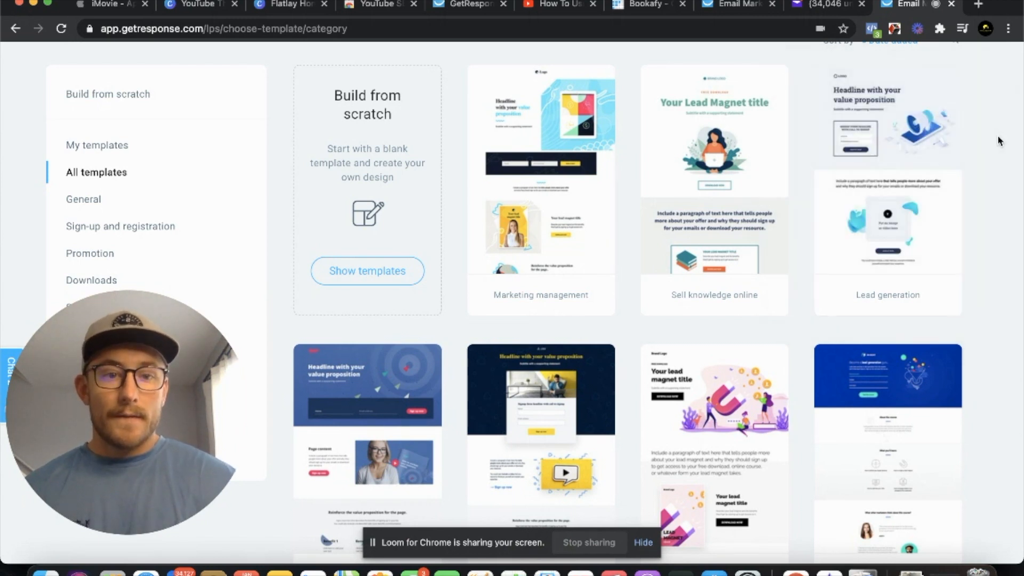
{"action": "scroll", "coordinate": [1000, 141], "scroll_direction": "down", "scroll_amount": 1}
{"action": "scroll", "coordinate": [1000, 141], "scroll_direction": "down", "scroll_amount": 5}
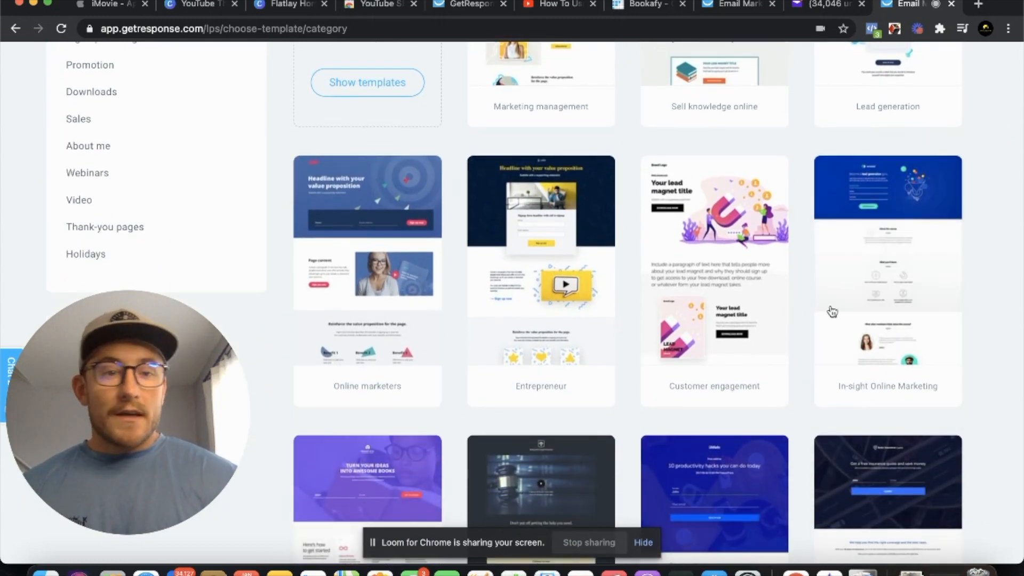
{"action": "scroll", "coordinate": [802, 290], "scroll_direction": "down", "scroll_amount": 3}
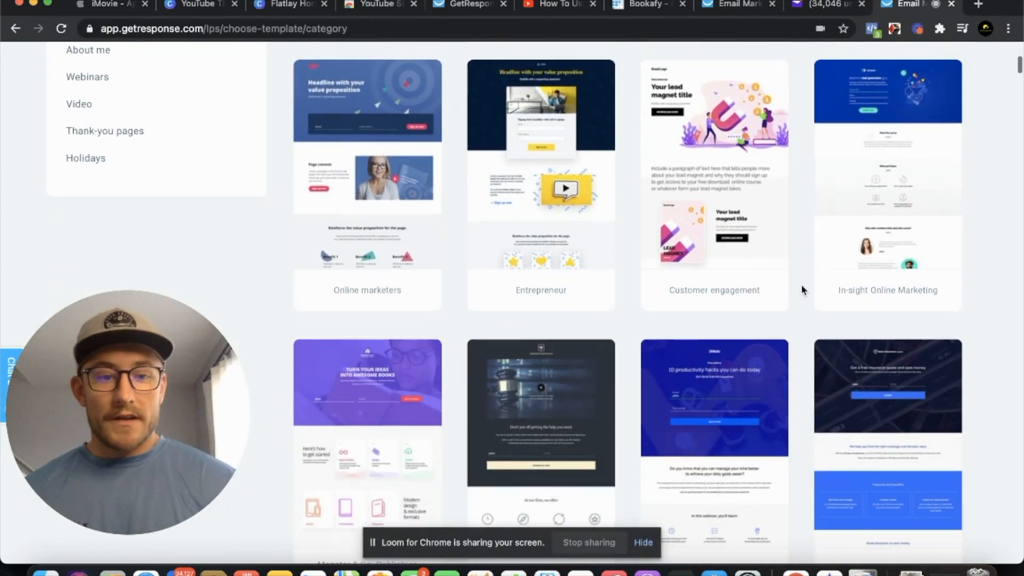
{"action": "scroll", "coordinate": [802, 289], "scroll_direction": "down", "scroll_amount": 5}
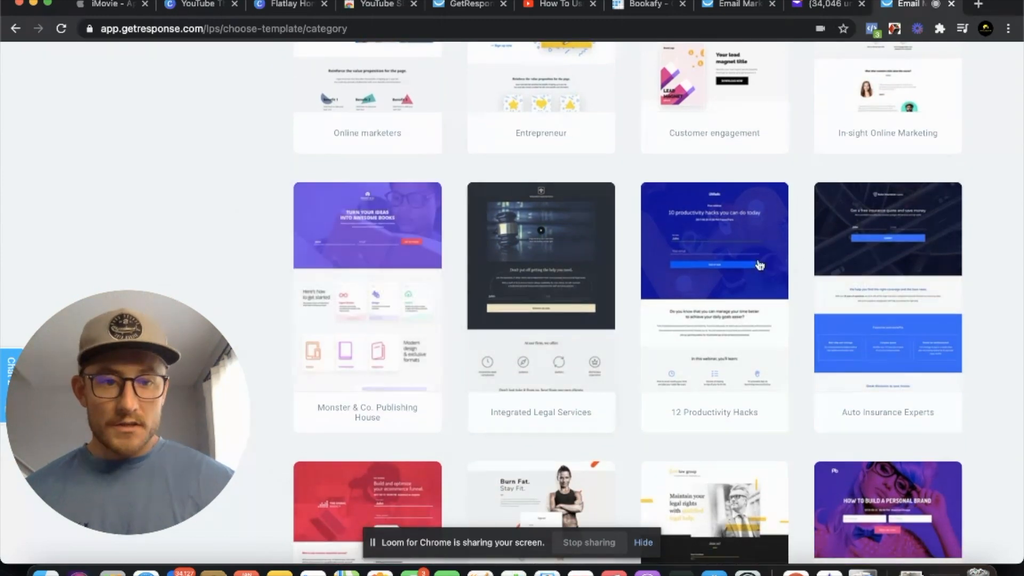
{"action": "scroll", "coordinate": [798, 150], "scroll_direction": "up", "scroll_amount": 6}
{"action": "scroll", "coordinate": [798, 151], "scroll_direction": "up", "scroll_amount": 8}
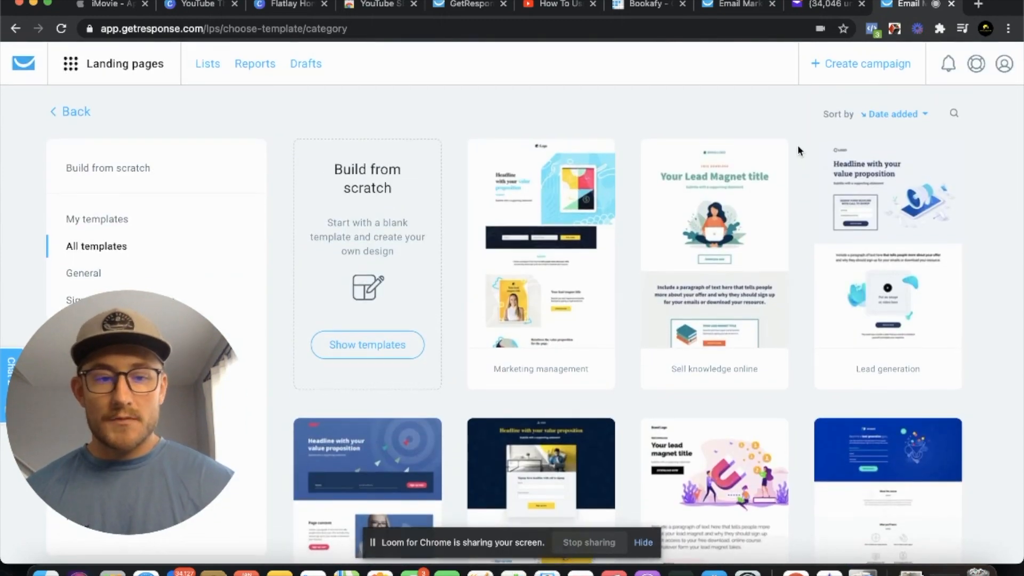